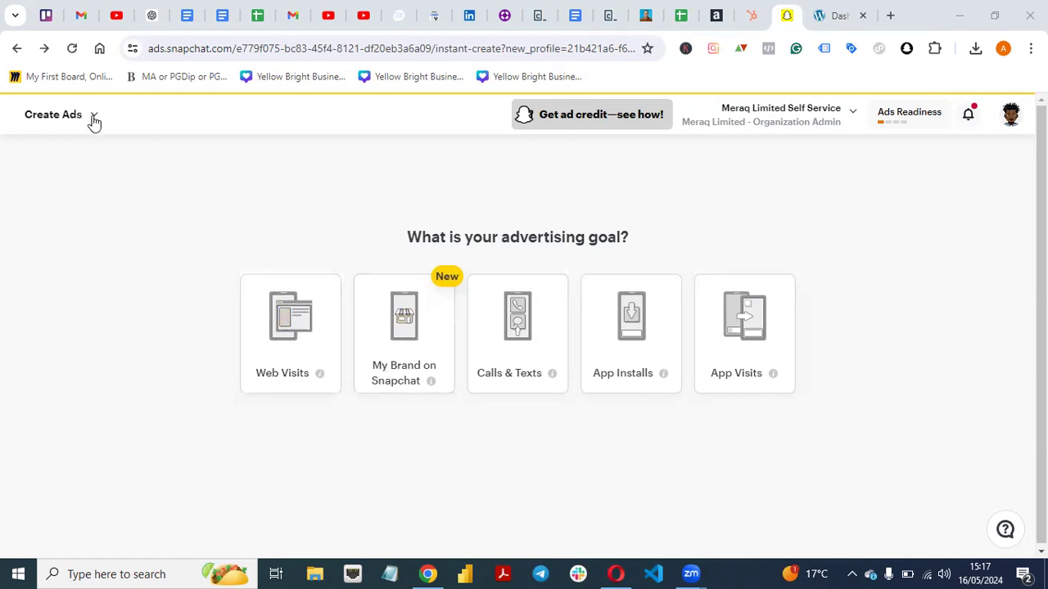
Step: Open the Events Manager of the ad account and look over its start page
left_click(94, 121)
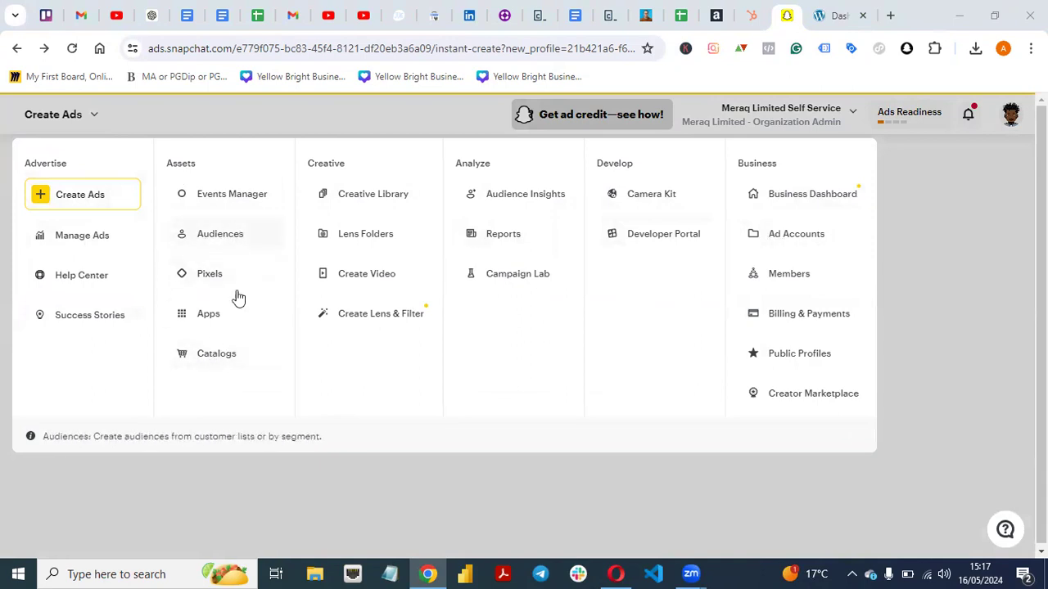
left_click(213, 201)
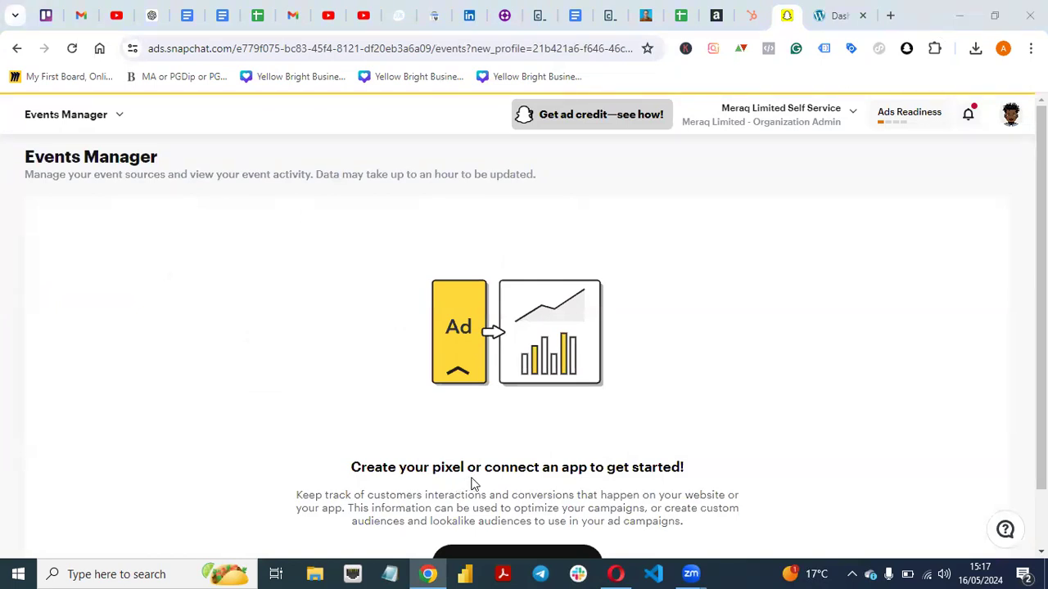
scroll(524, 327, "down", 1)
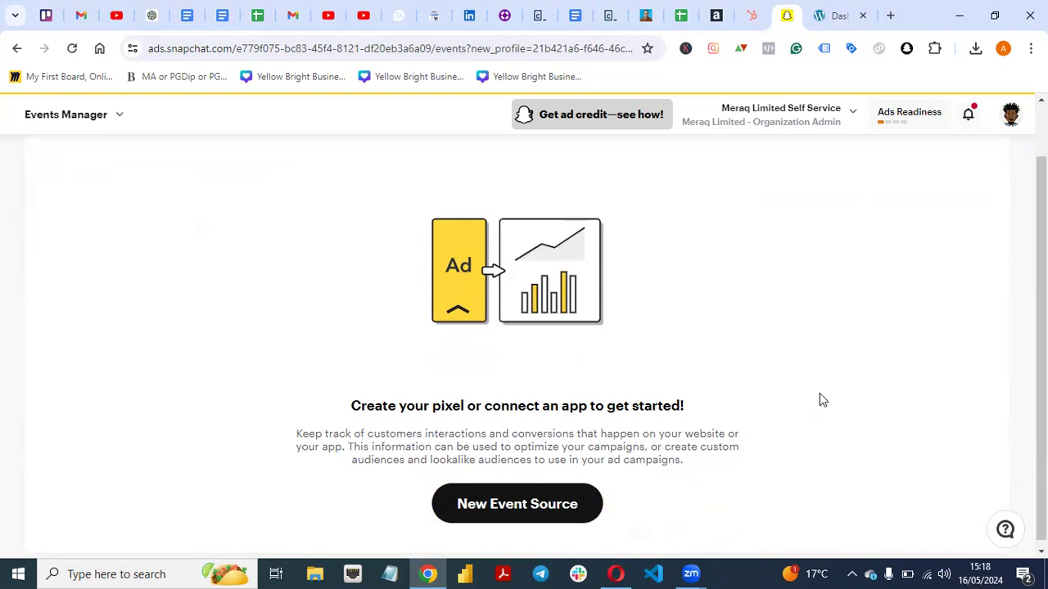
scroll(1041, 344, "up", 1)
scroll(510, 423, "down", 1)
Step: Create a new Web event source with a pixel named Forever
left_click(491, 502)
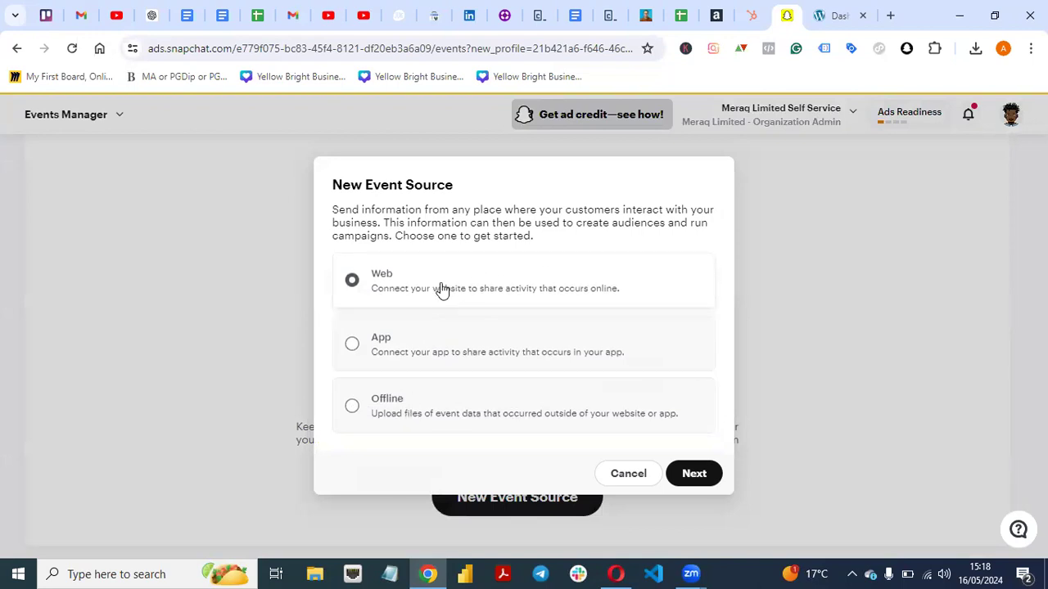
left_click(694, 474)
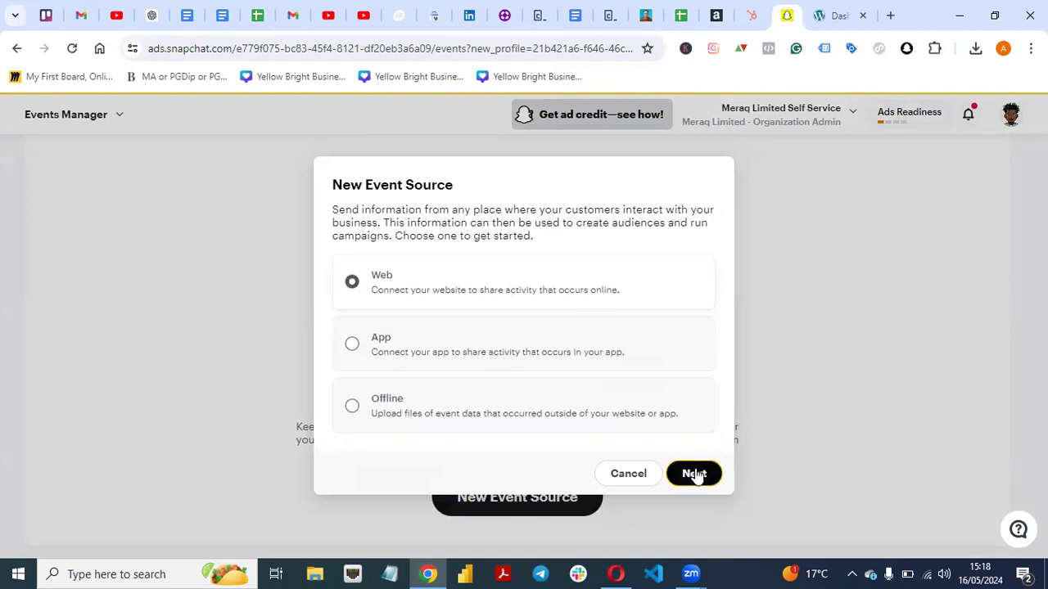
left_click(534, 312)
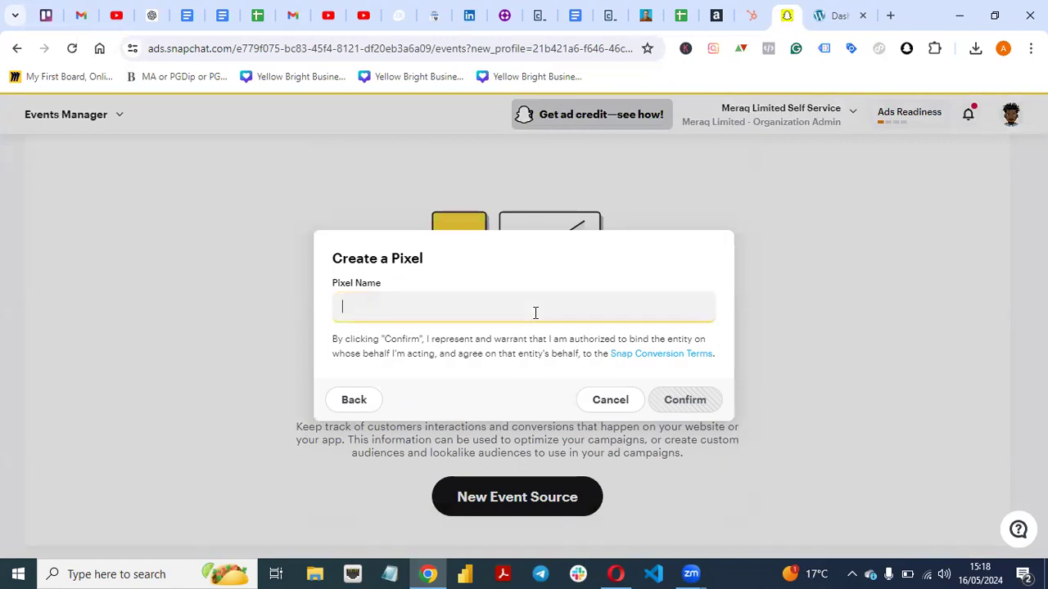
type("Forve")
key("BackSpace")
key("BackSpace")
key("BackSpace")
type("rever")
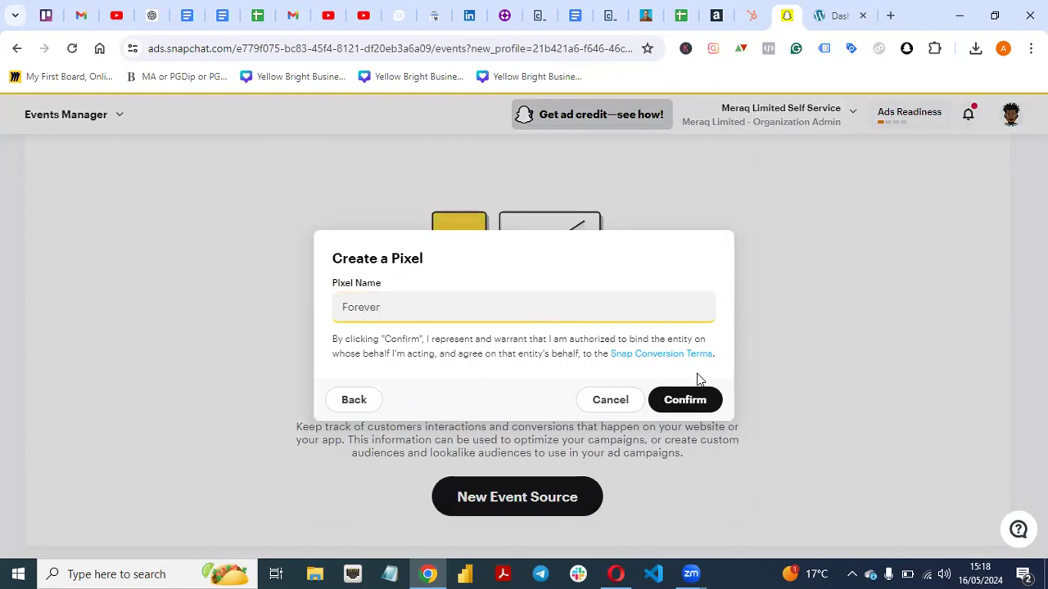
left_click(690, 401)
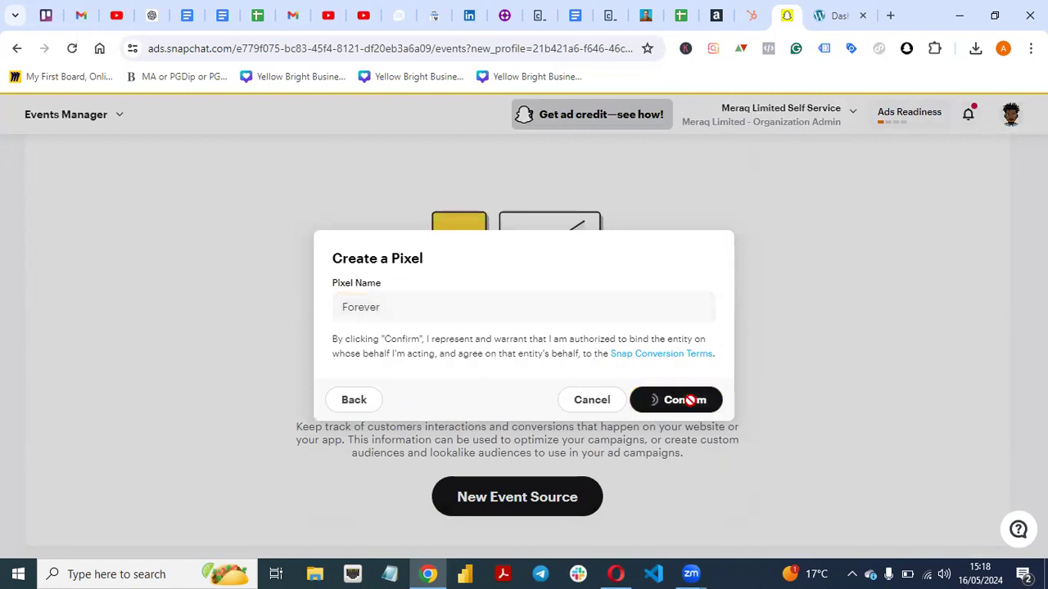
Step: Skip adding a website URL and continue with Manual Setup as the event setup method
left_click(421, 344)
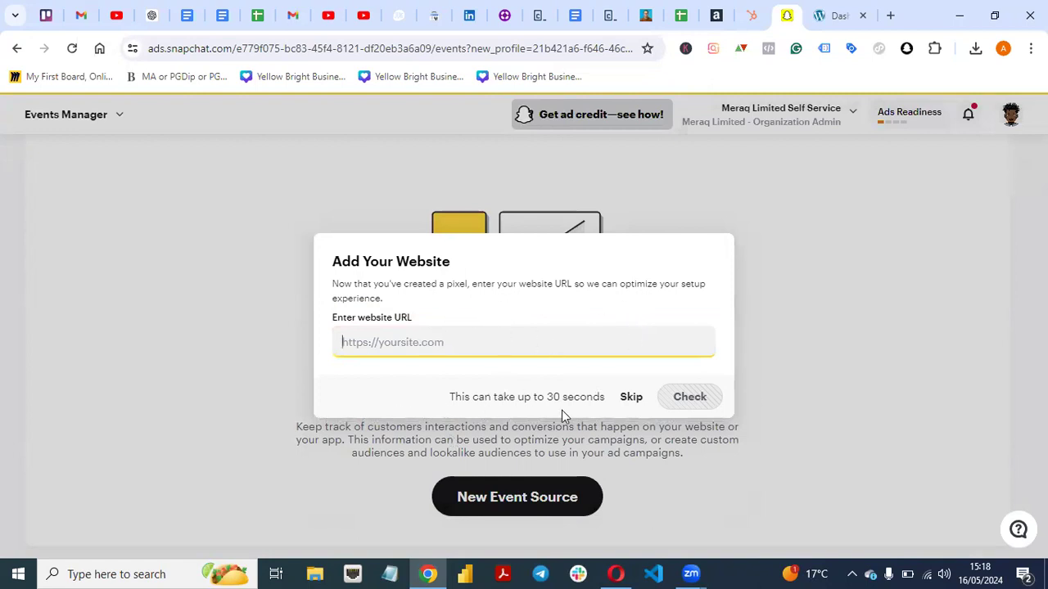
left_click(635, 403)
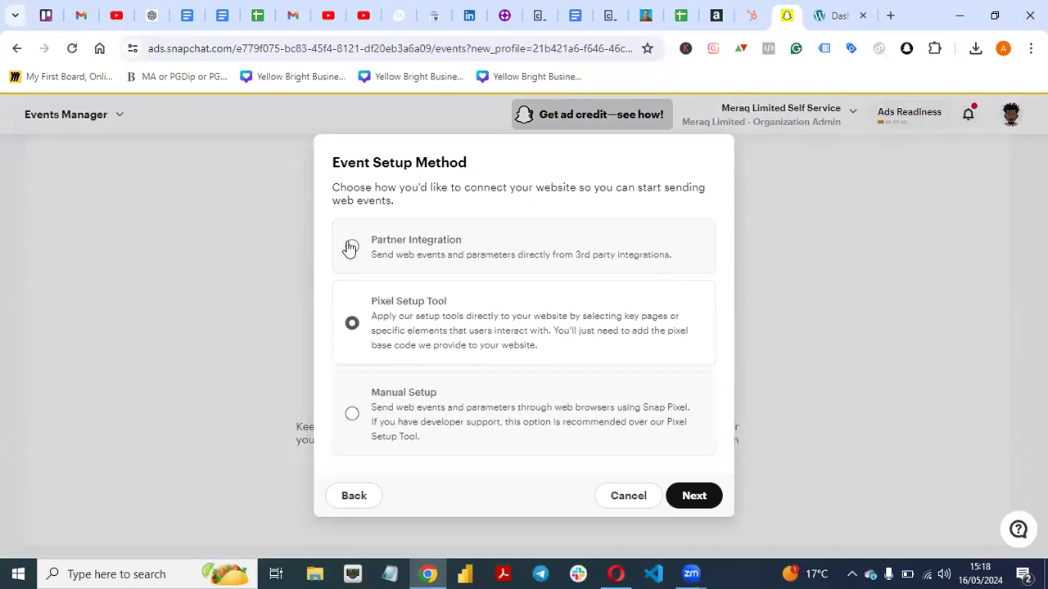
left_click(406, 268)
left_click(390, 417)
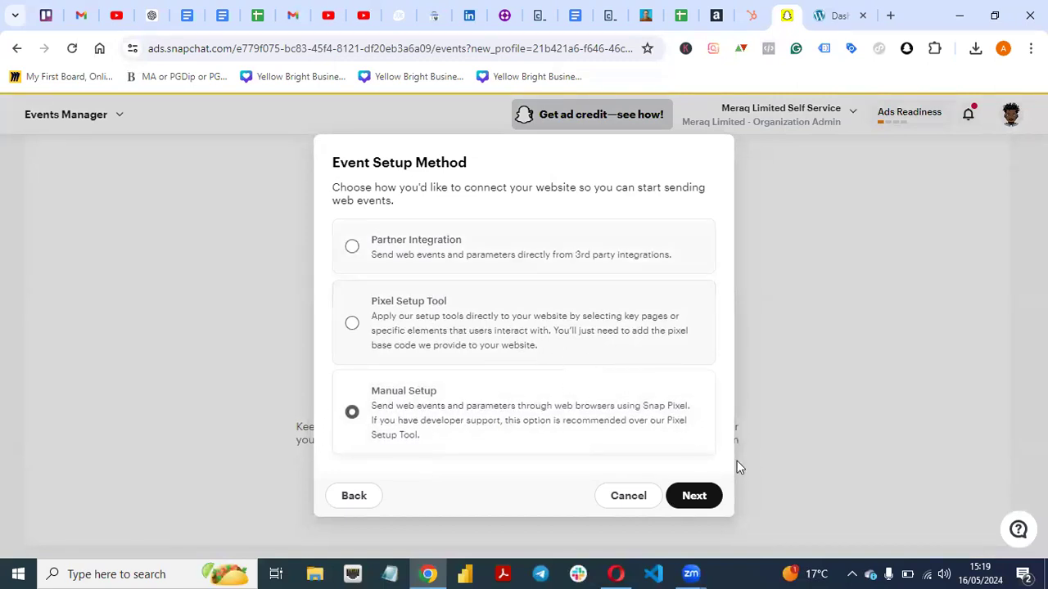
left_click(693, 497)
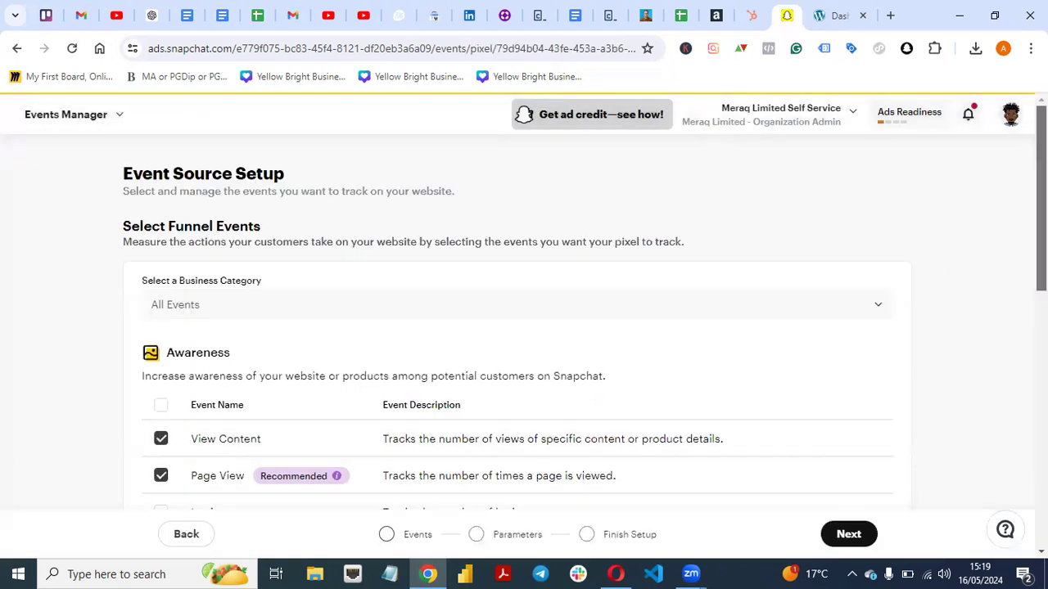
Step: Look through the preselected funnel events and continue the manual setup with them
scroll(769, 360, "down", 10)
scroll(517, 322, "up", 5)
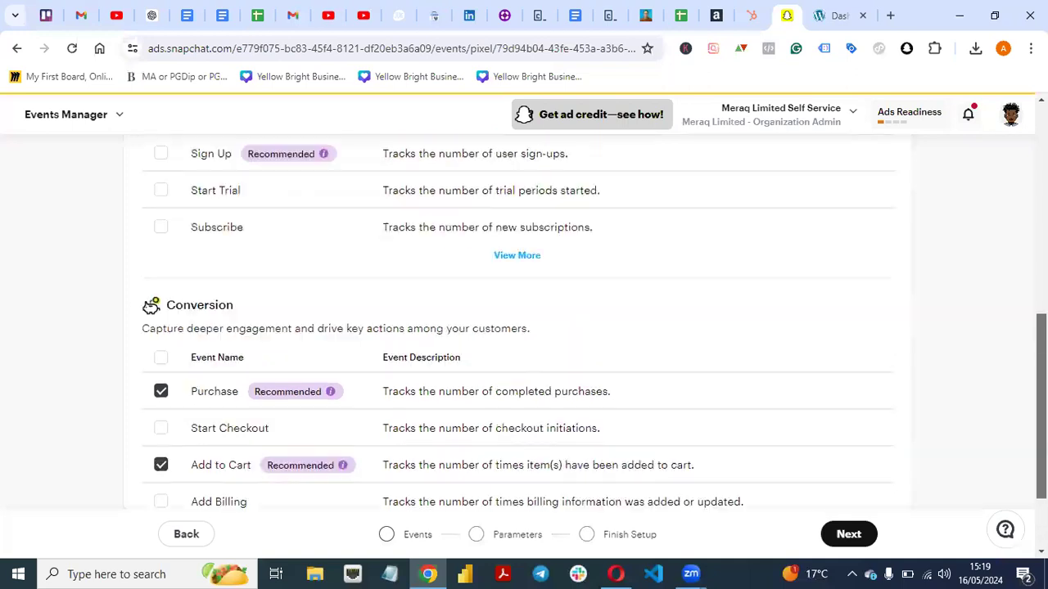
scroll(517, 322, "down", 5)
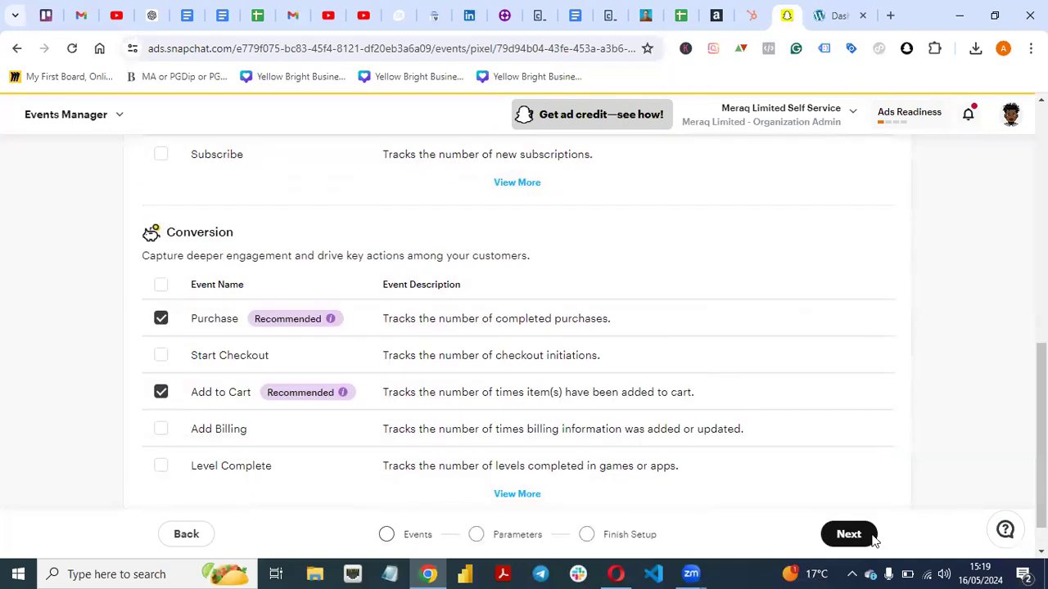
left_click(851, 536)
left_click(851, 536)
left_click(852, 536)
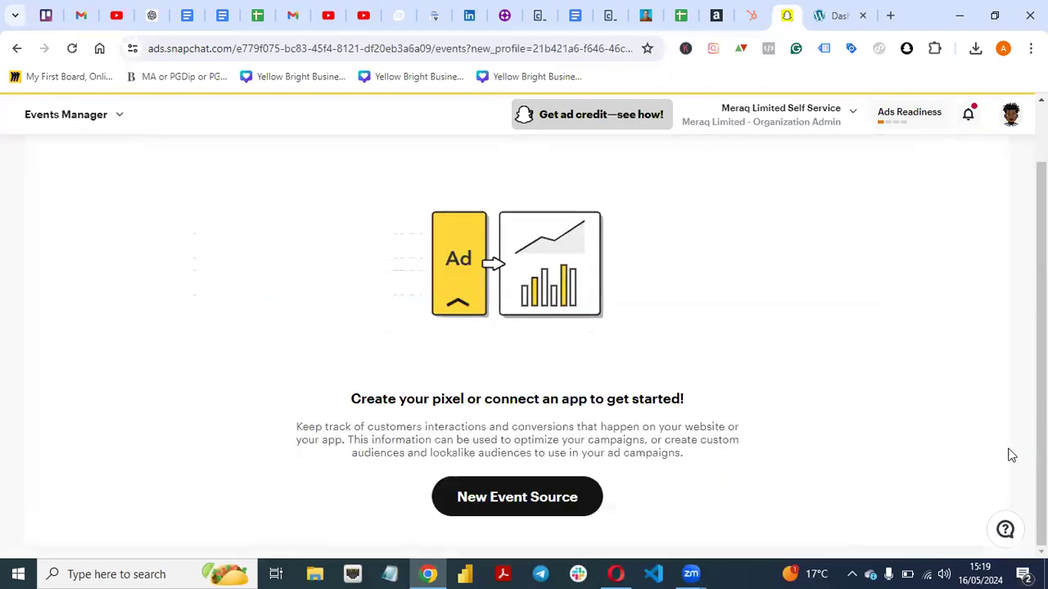
Step: Start another Web event source and create its pixel under the name Forever
left_click(524, 501)
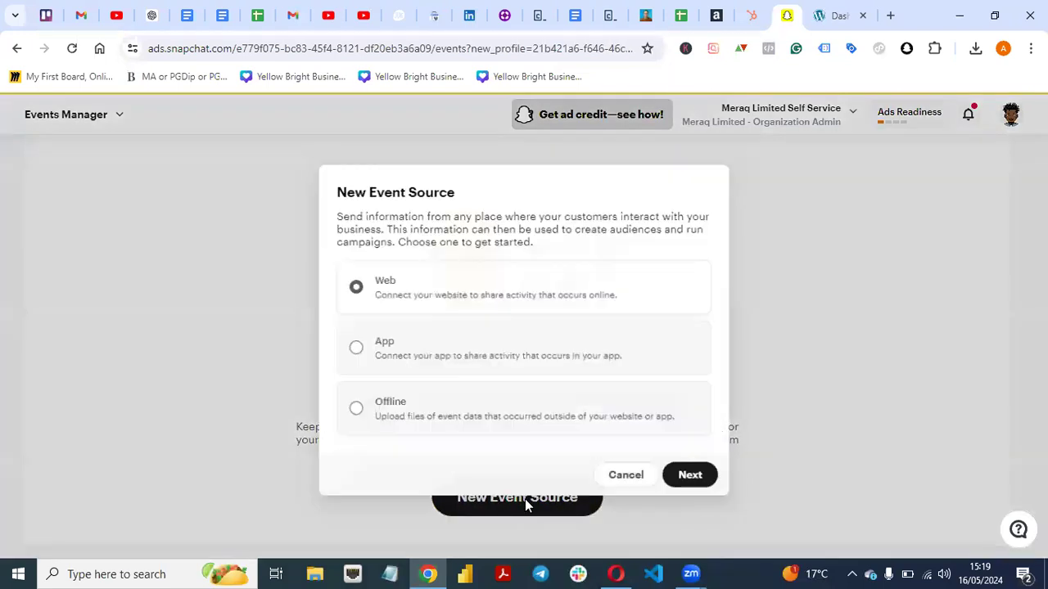
left_click(690, 475)
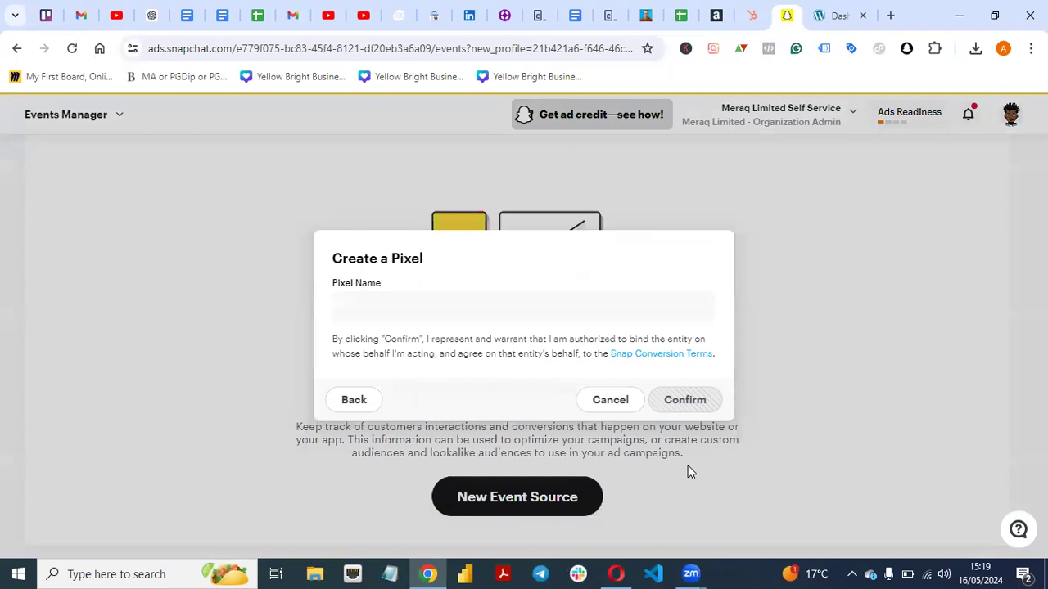
left_click(525, 314)
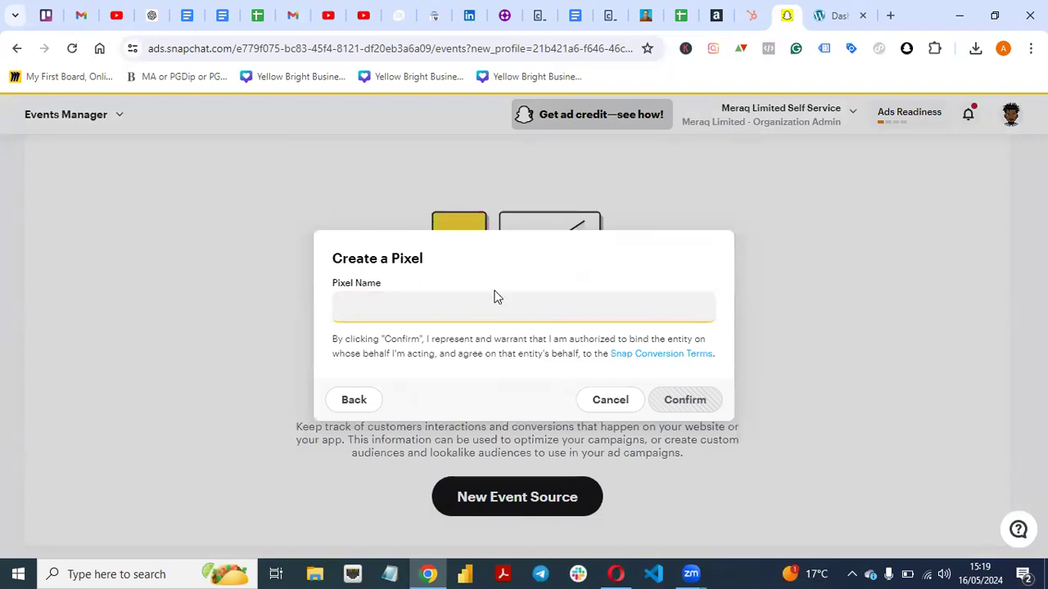
type("Forever")
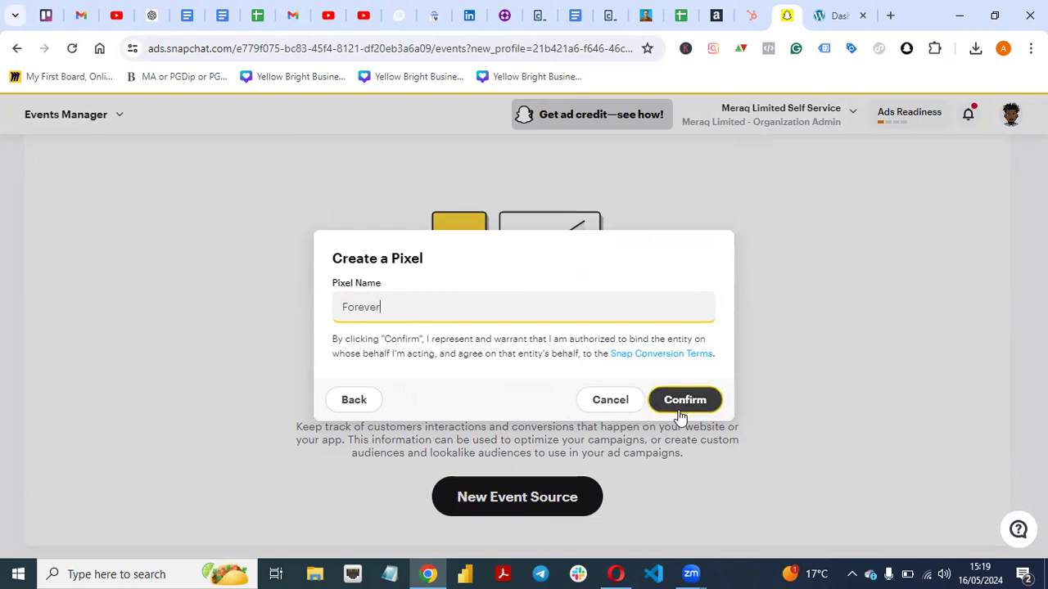
left_click(679, 403)
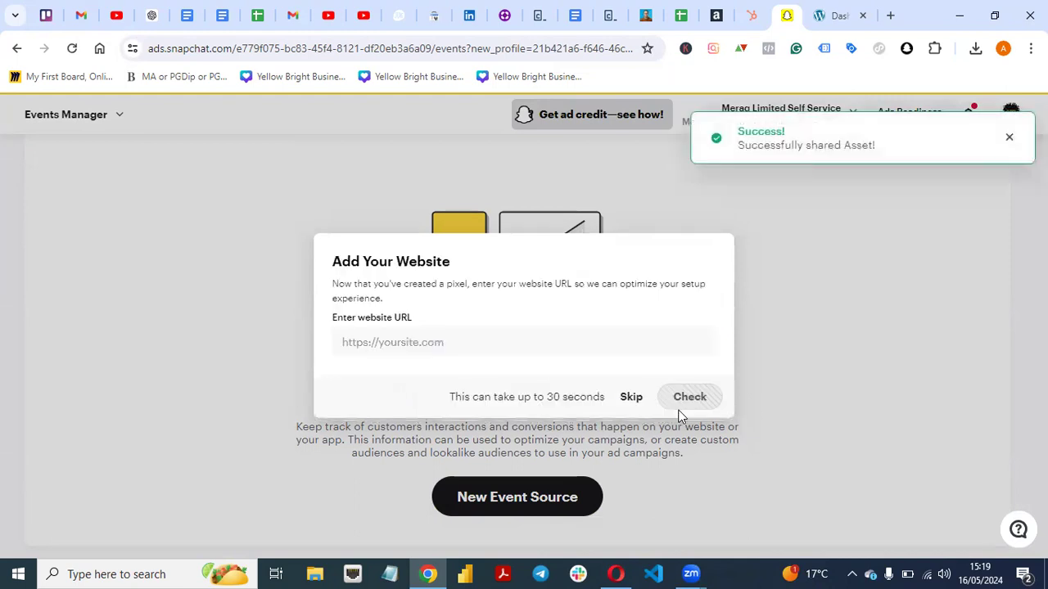
left_click(834, 18)
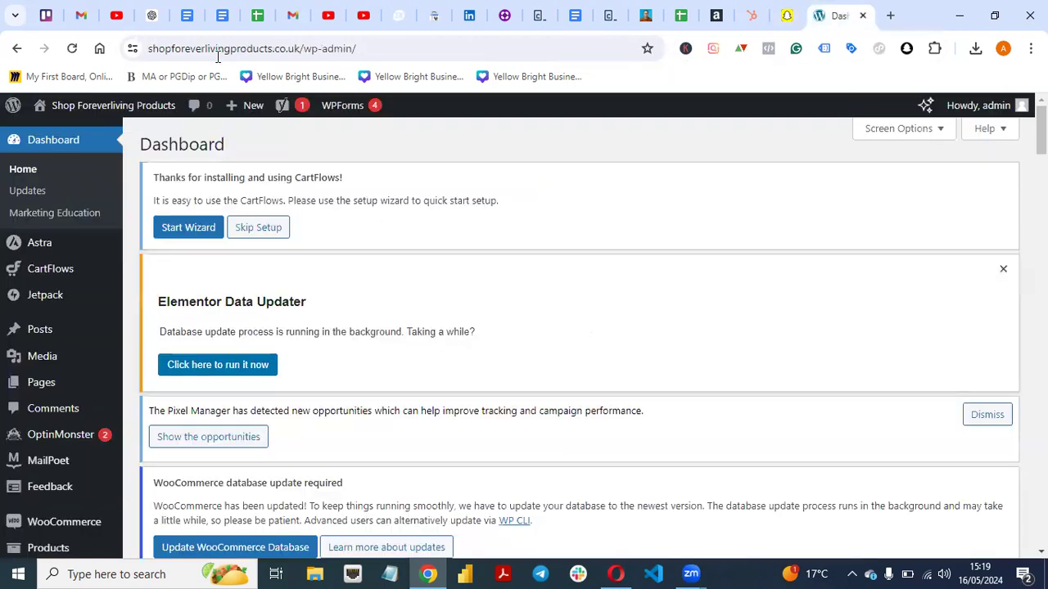
left_click_drag(390, 48, 143, 51)
key("ctrl+c")
double_click(326, 49)
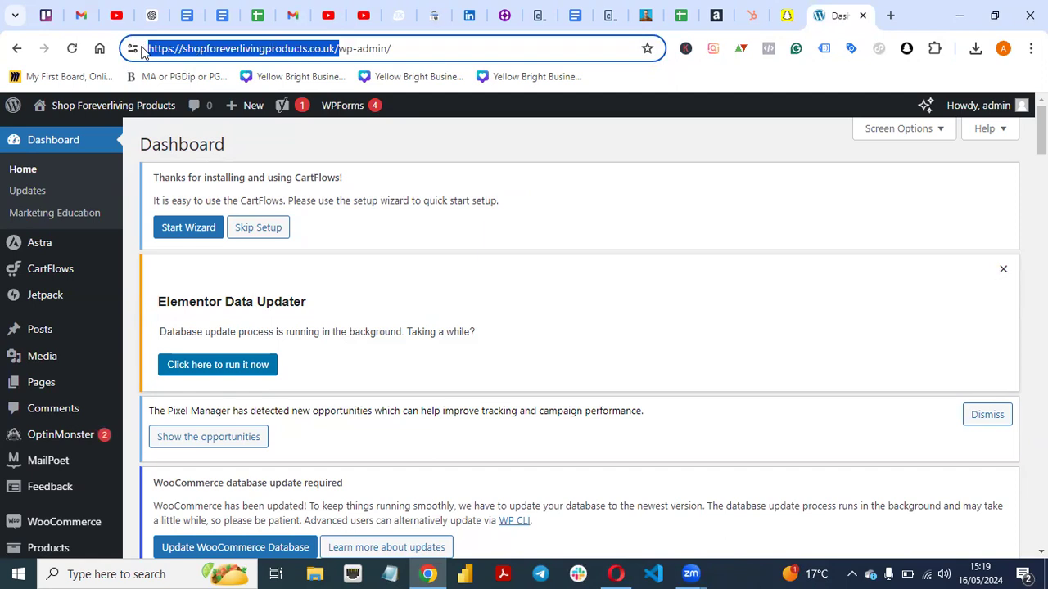
left_click(787, 15)
left_click(488, 342)
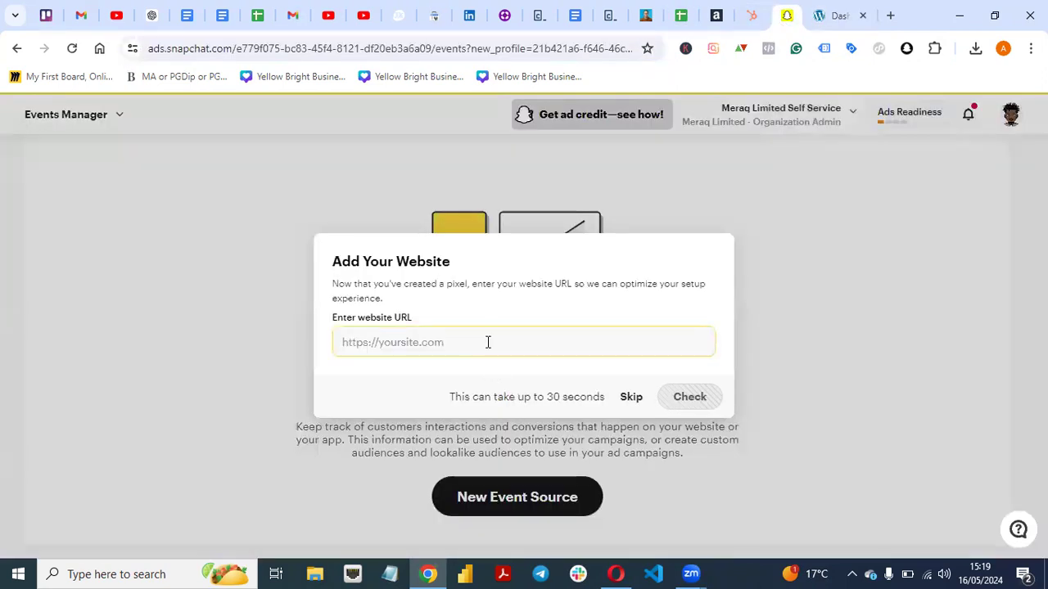
key("ctrl+v")
left_click(692, 398)
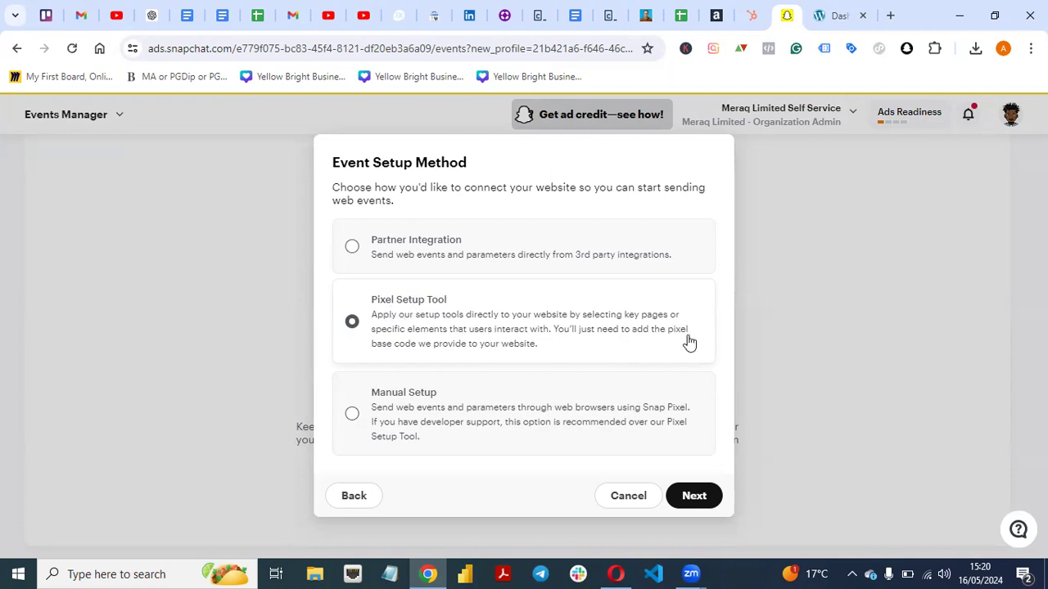
Step: Continue with the Pixel Setup Tool, review the funnel events and keep the business category at All Events
left_click(692, 501)
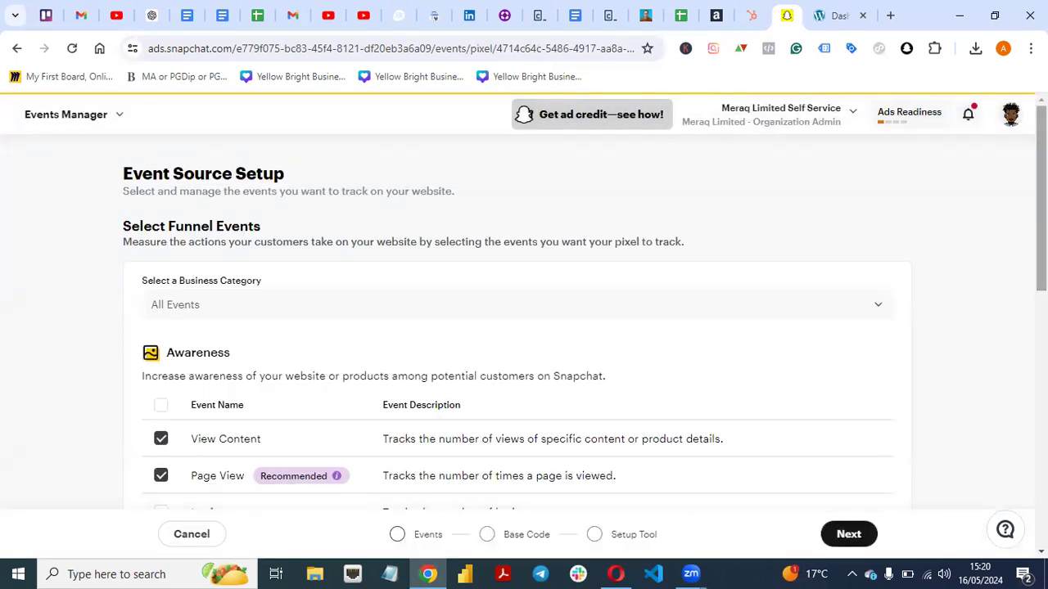
scroll(524, 327, "down", 6)
scroll(524, 327, "up", 1)
scroll(523, 328, "down", 3)
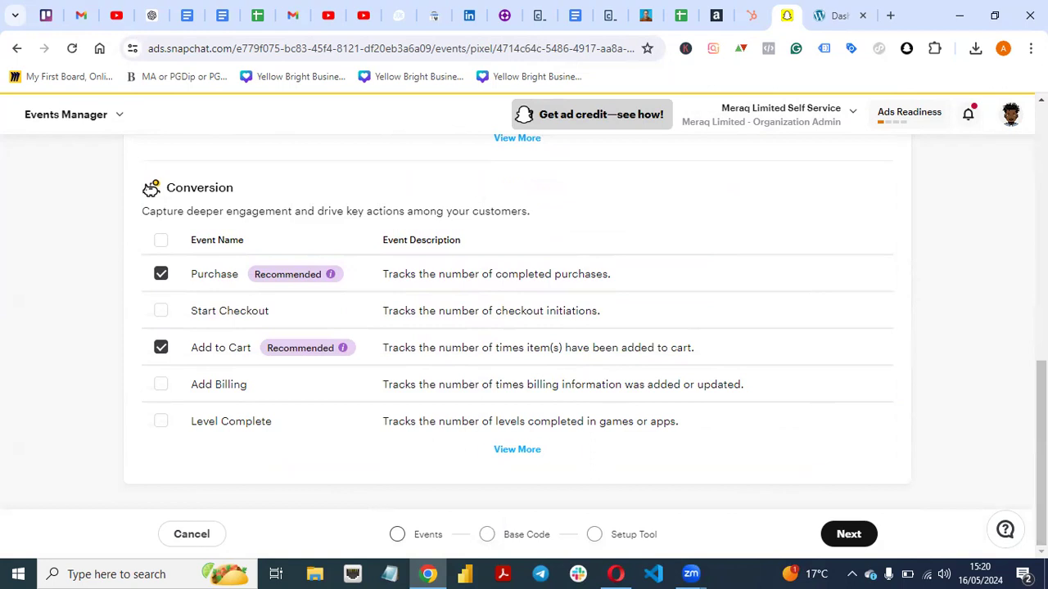
scroll(523, 327, "up", 5)
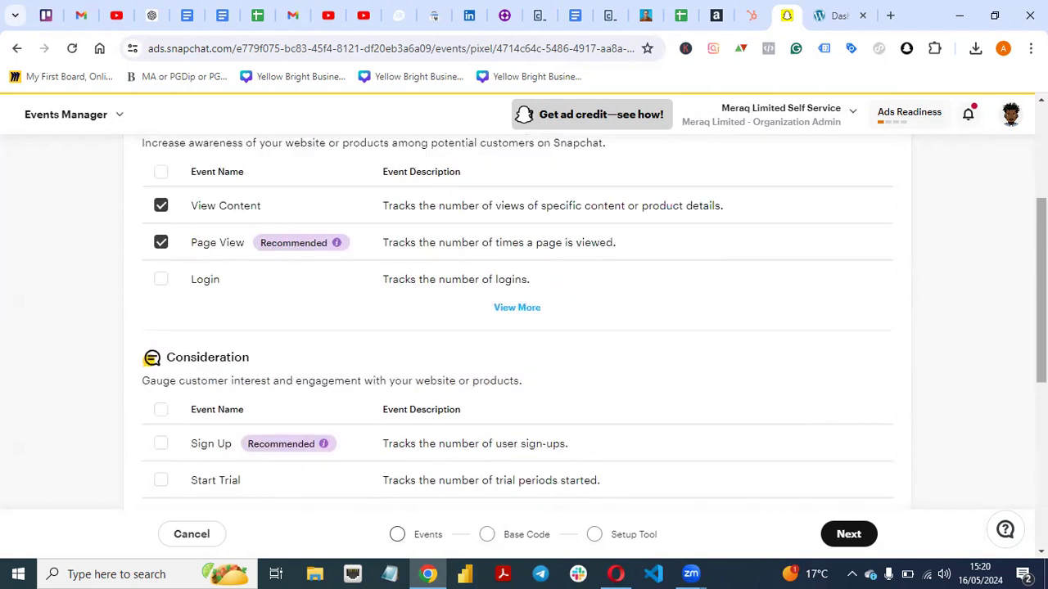
scroll(523, 327, "up", 3)
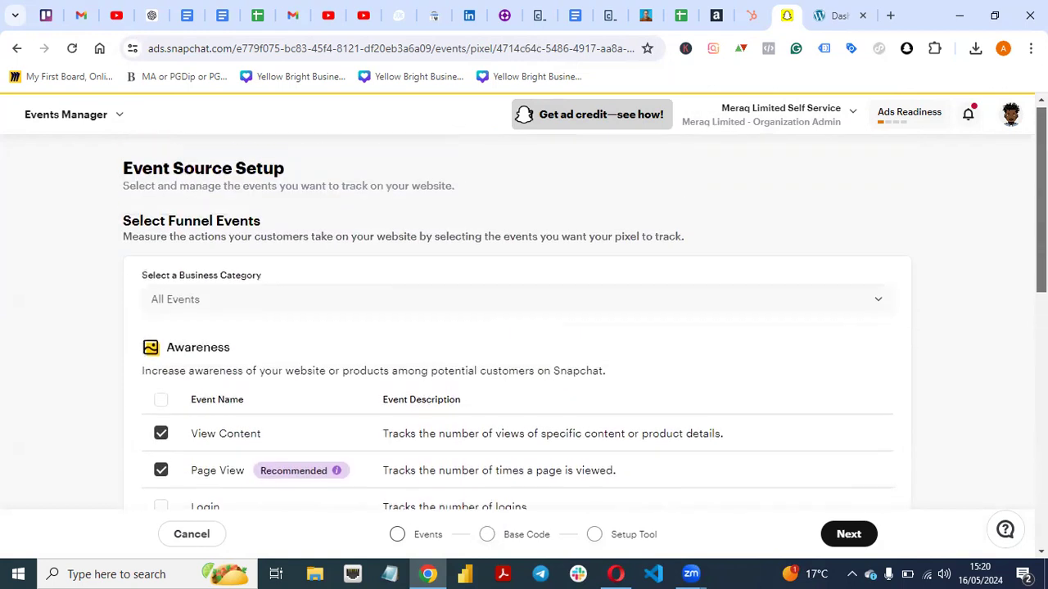
left_click(875, 308)
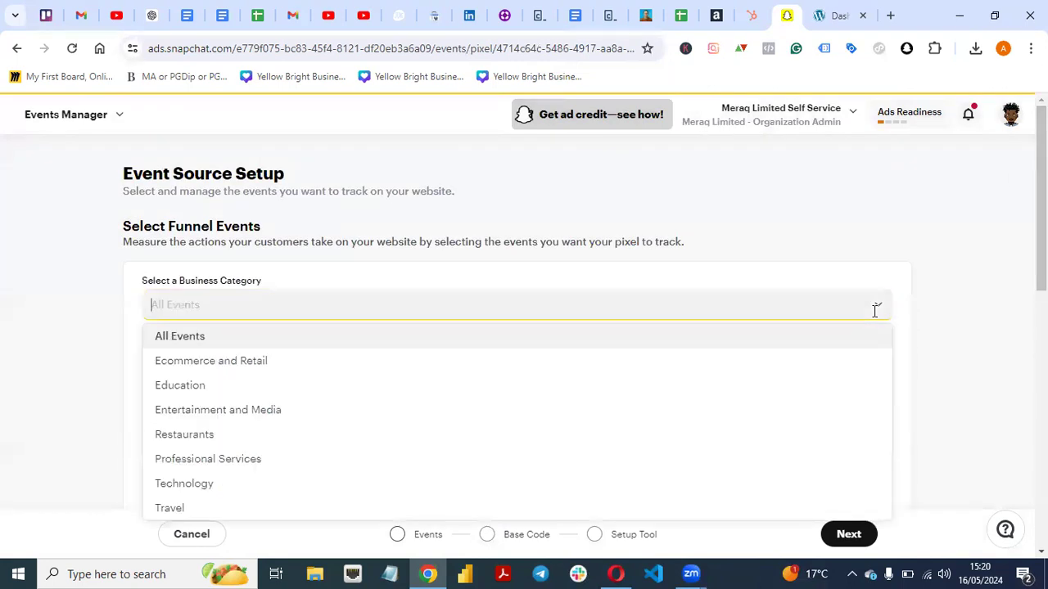
left_click(500, 342)
Step: Proceed to the Base Code stage and examine the pixel code, implementation check and automated matching sections
left_click_drag(1041, 197, 1041, 360)
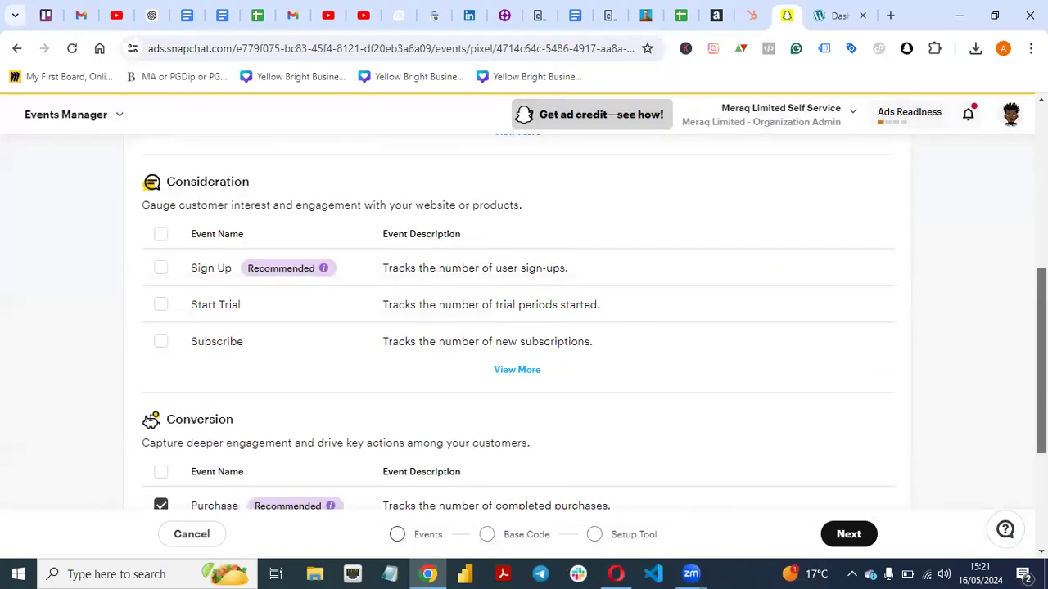
scroll(524, 327, "down", 3)
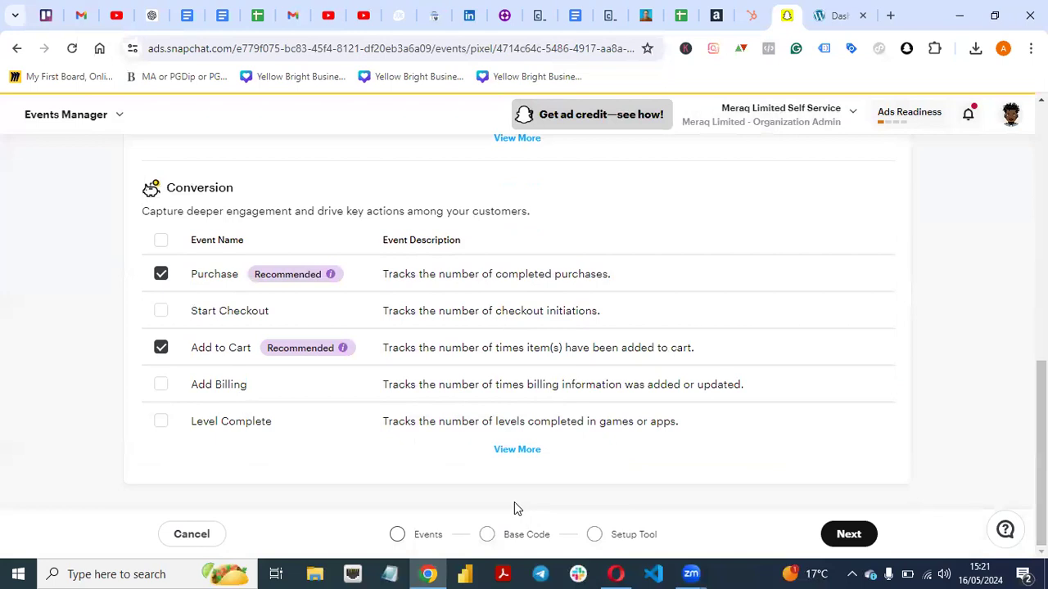
left_click(484, 537)
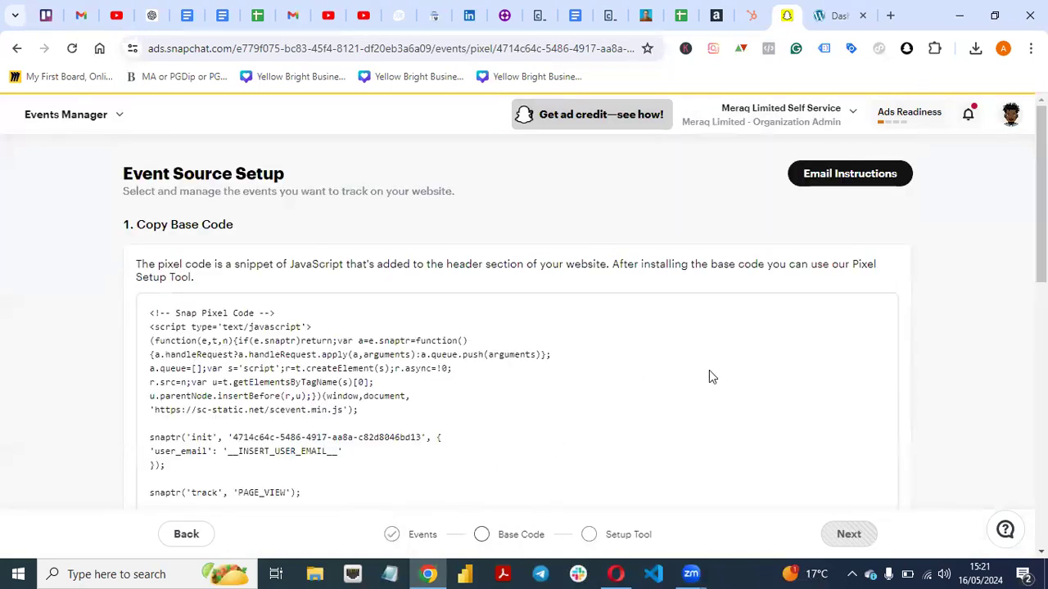
left_click_drag(1041, 196, 1041, 433)
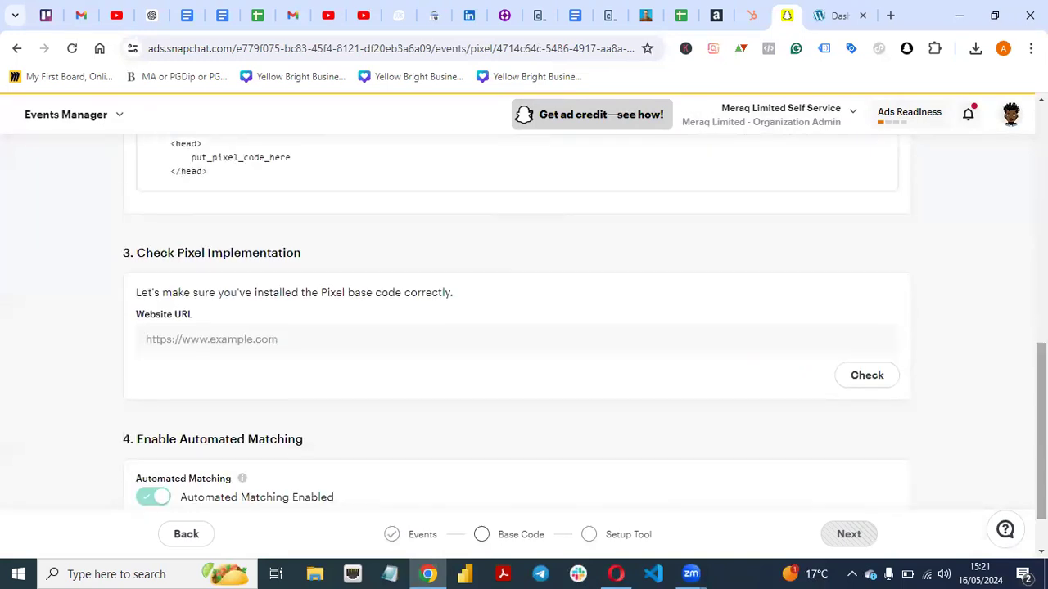
Step: Return to the funnel event selection and add the Start Checkout conversion event
left_click(392, 536)
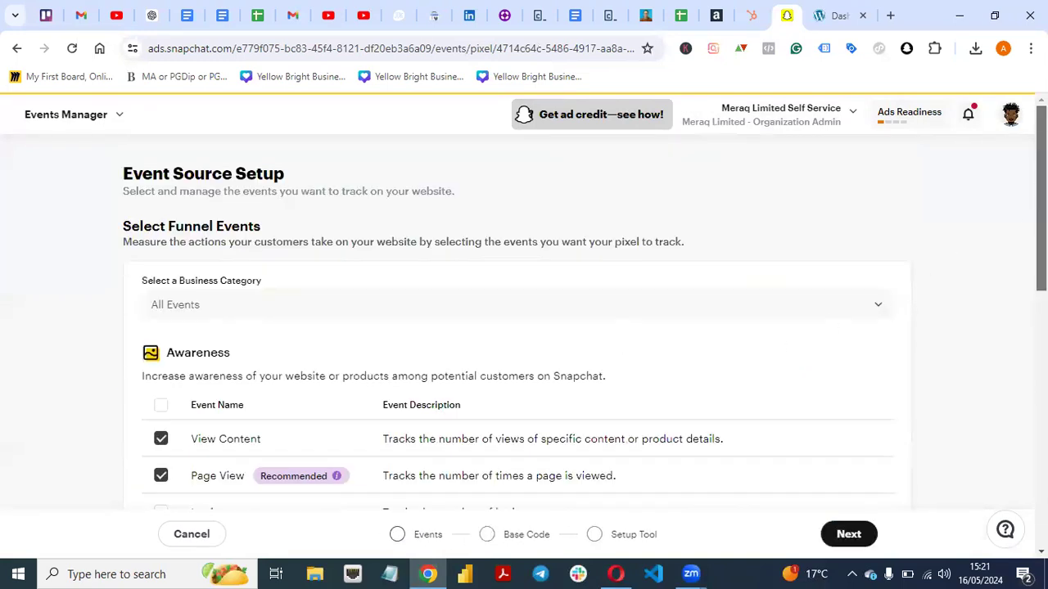
left_click_drag(1041, 205, 1041, 458)
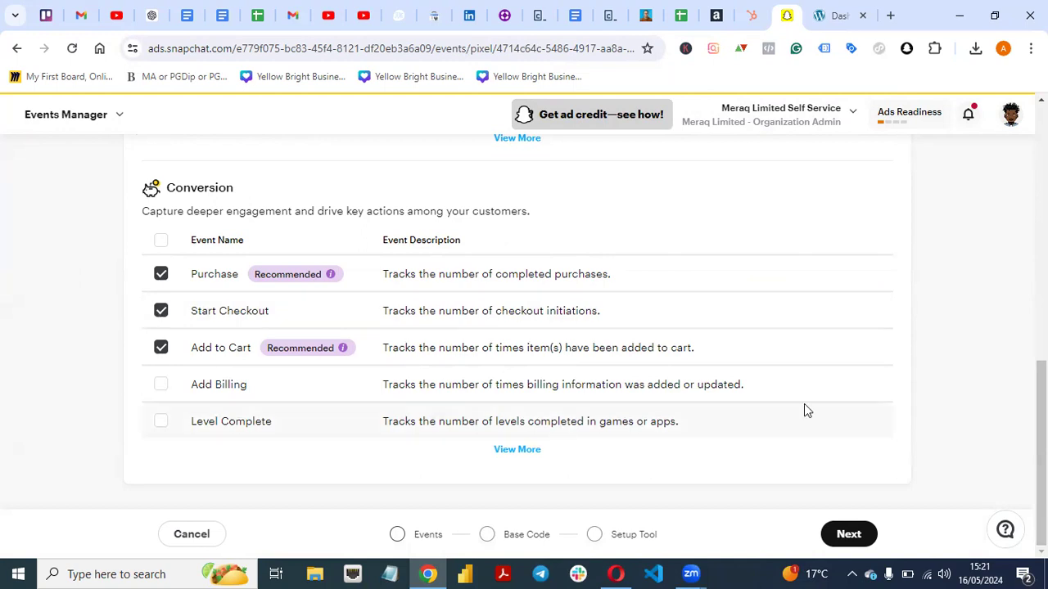
Step: Review the selected funnel events again and proceed to the Base Code stage
scroll(1041, 450, "up", 10)
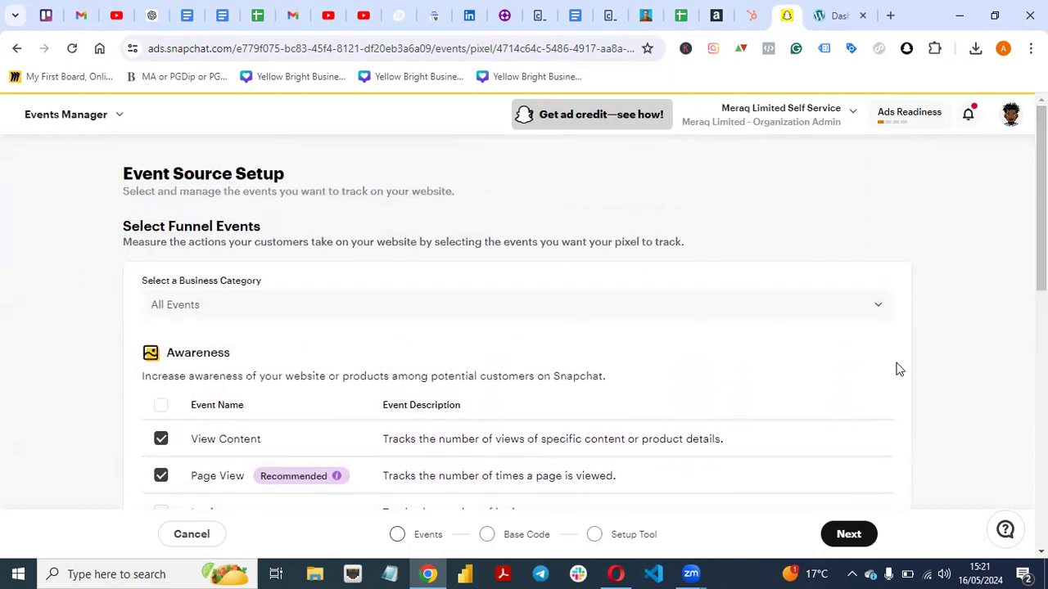
scroll(1041, 368, "down", 6)
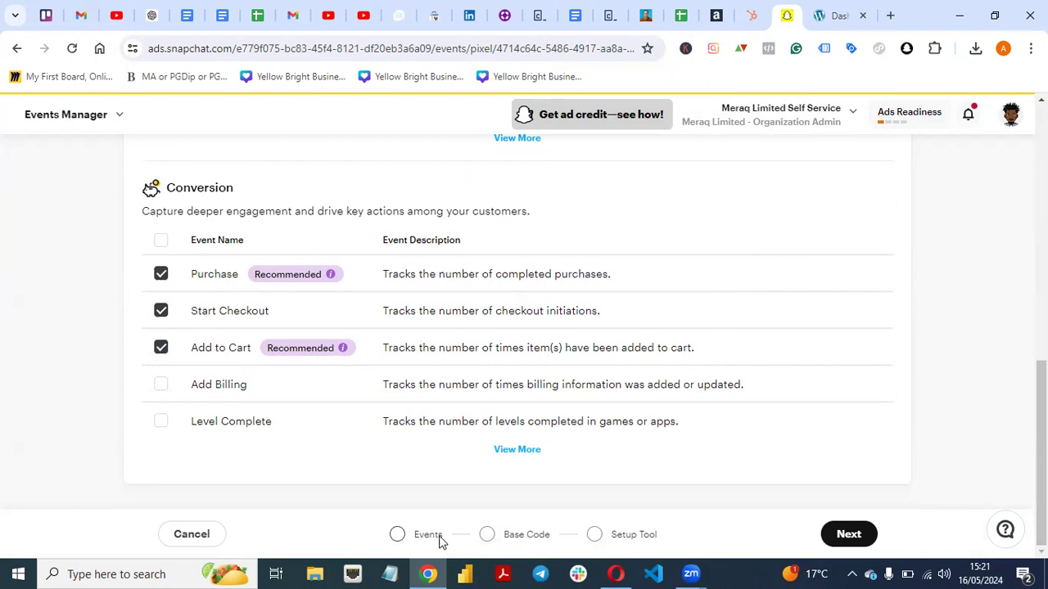
left_click(490, 540)
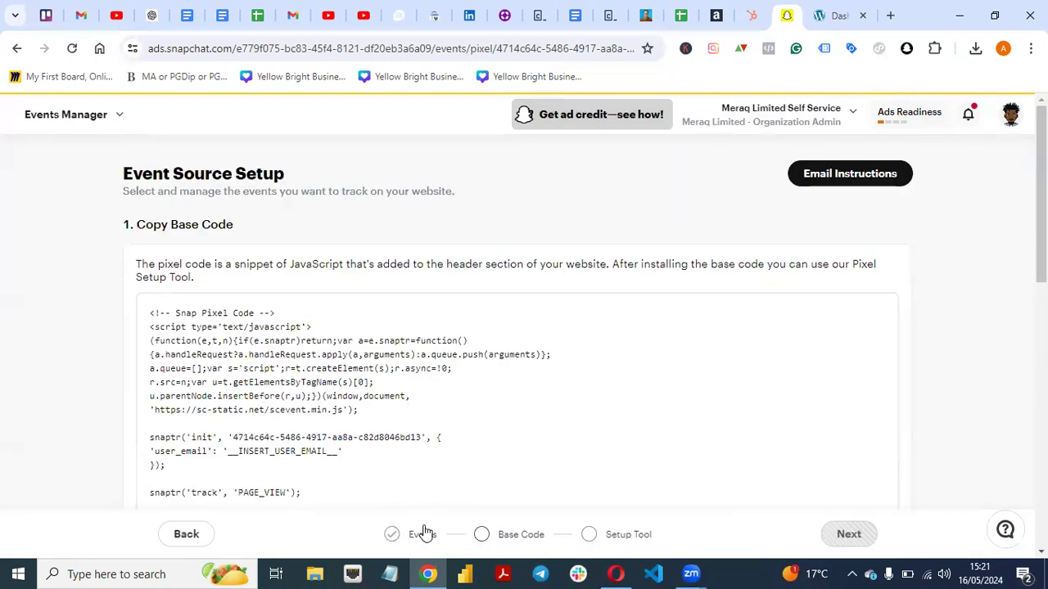
Step: Examine the Base Code stage, covering the pixel code, header placement example, implementation check and automated matching sections
scroll(524, 368, "down", 1)
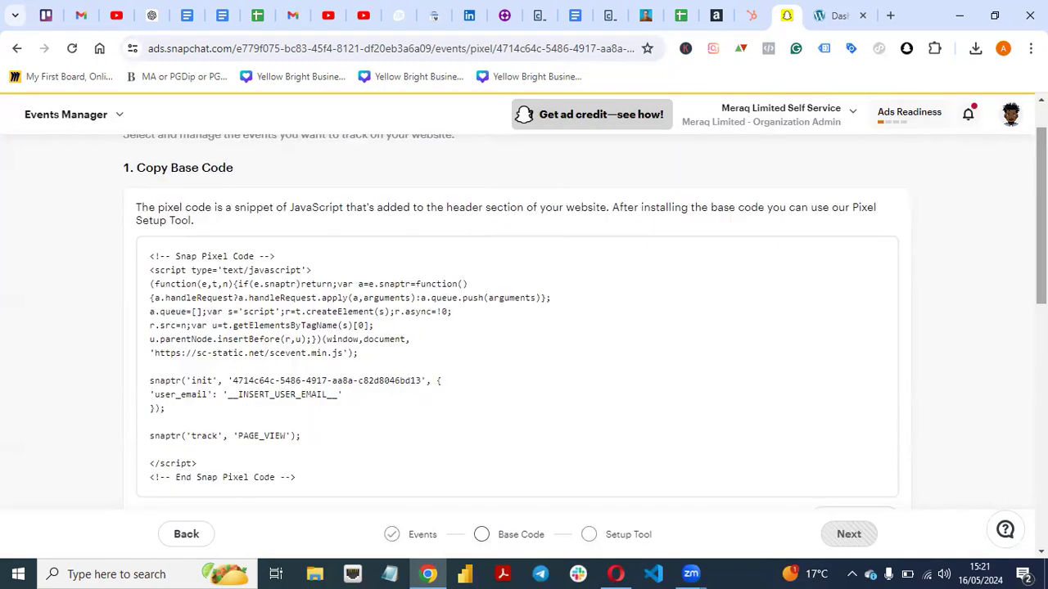
scroll(524, 369, "up", 1)
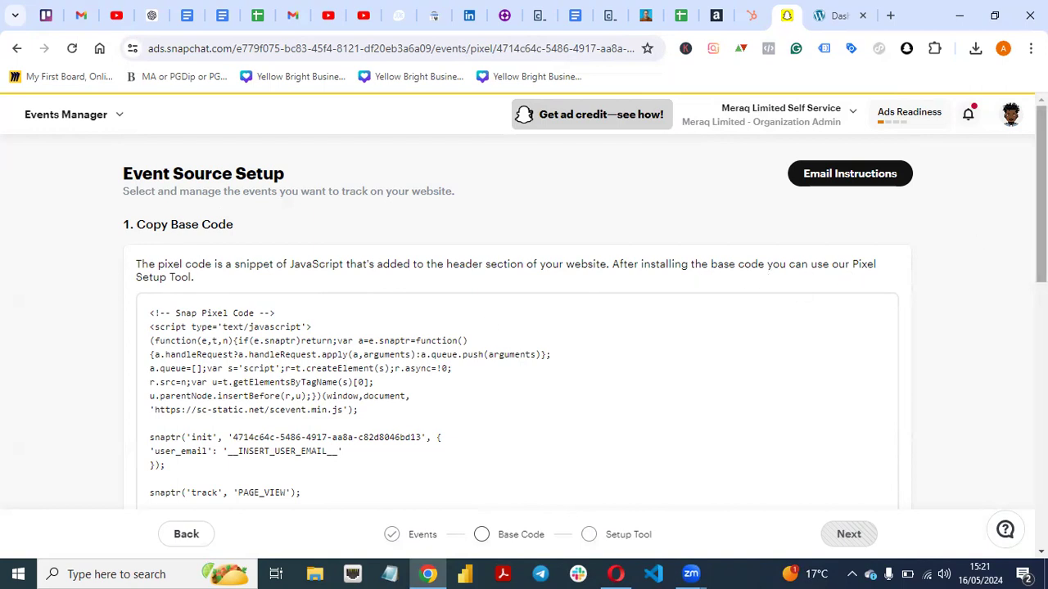
scroll(1041, 245, "down", 3)
scroll(1041, 327, "down", 1)
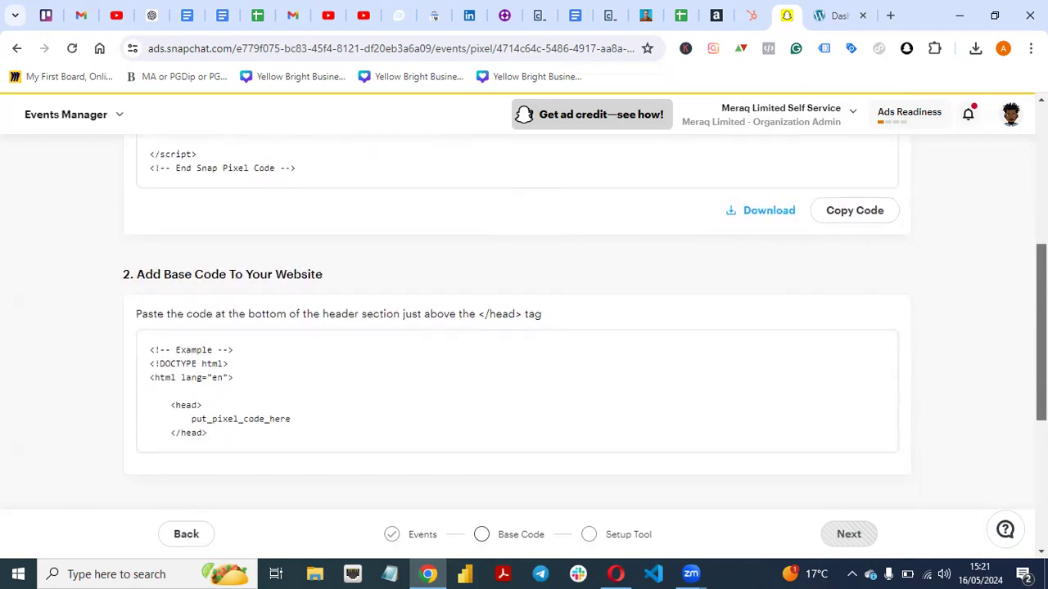
scroll(1041, 327, "up", 5)
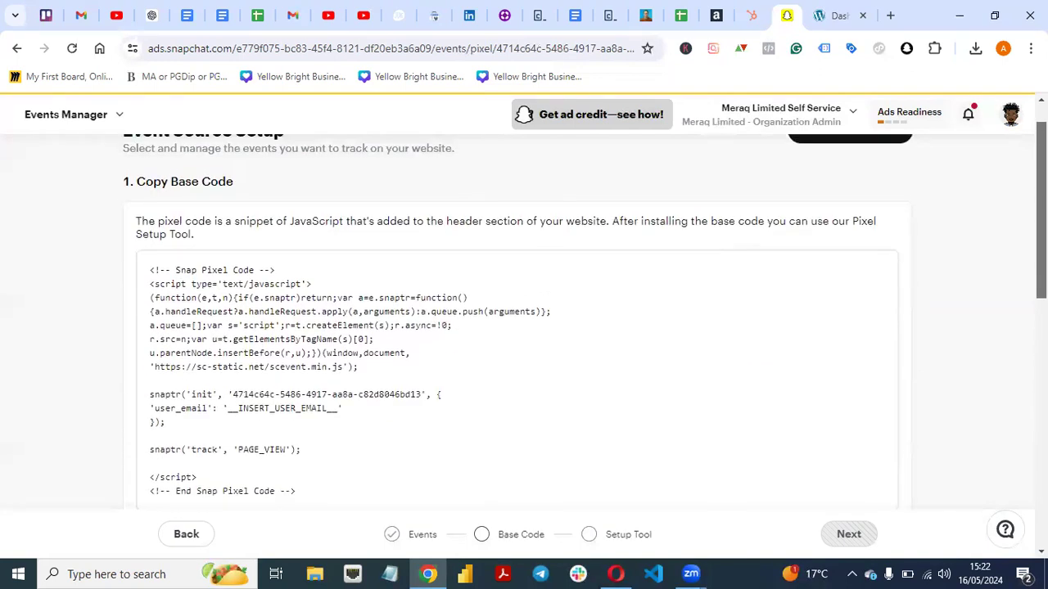
scroll(524, 327, "down", 5)
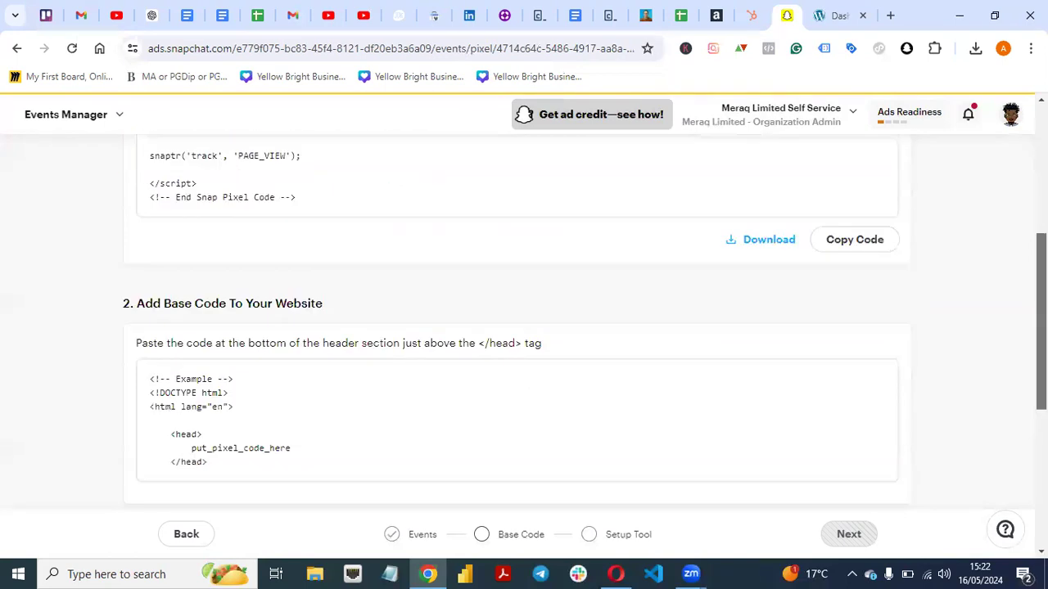
scroll(524, 328, "up", 3)
scroll(524, 327, "down", 5)
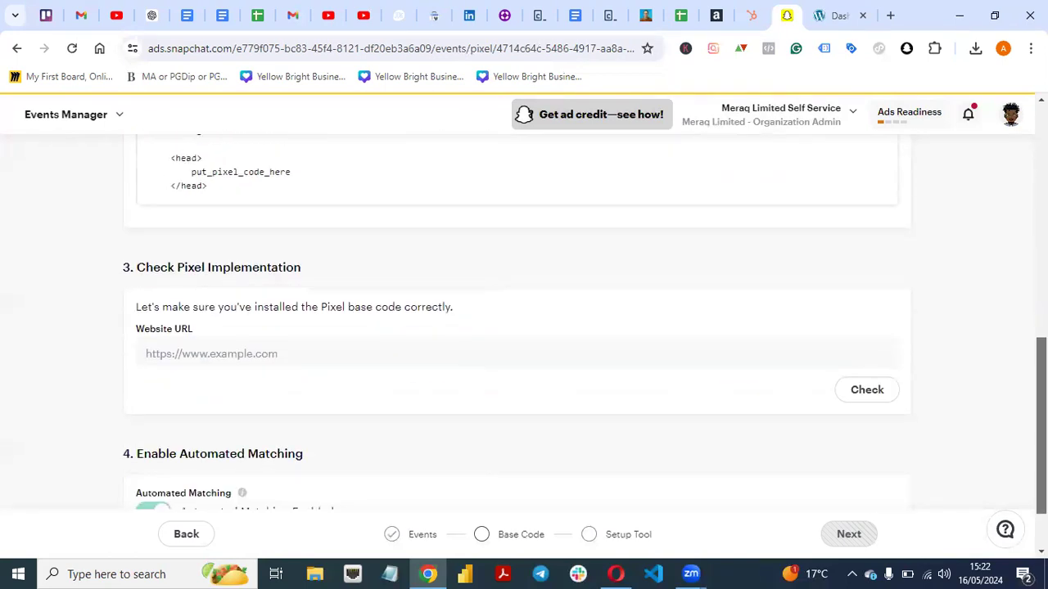
scroll(524, 328, "down", 1)
scroll(524, 327, "up", 3)
scroll(407, 361, "up", 4)
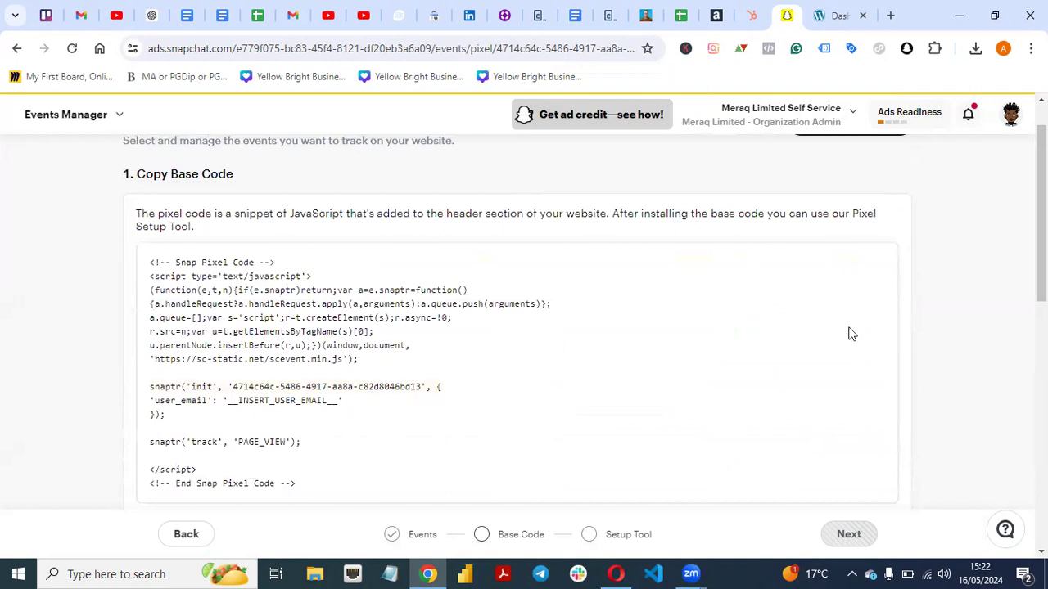
left_click_drag(1041, 213, 1041, 450)
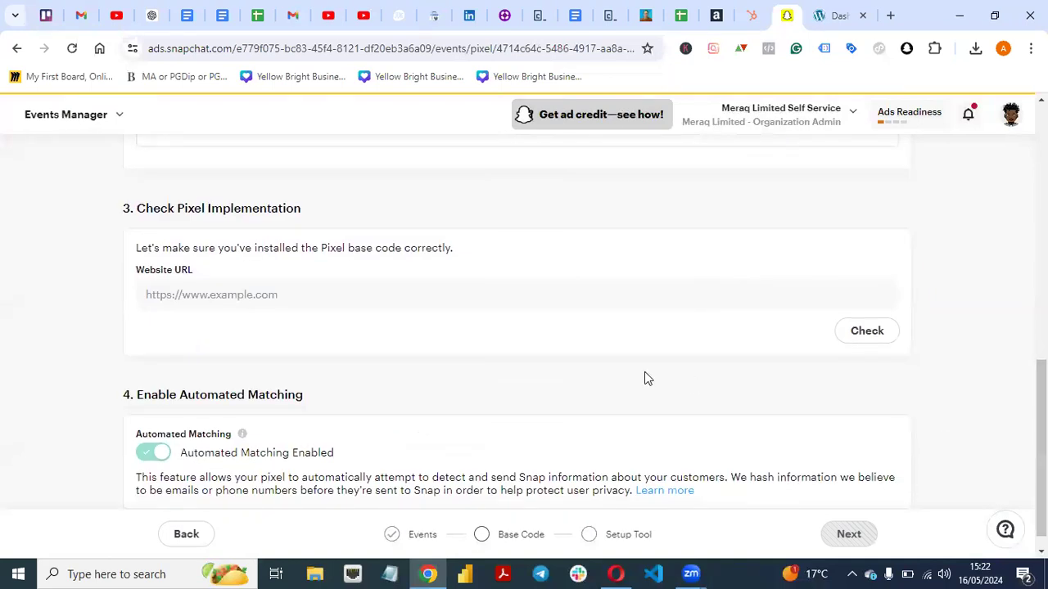
left_click_drag(1041, 392, 1041, 156)
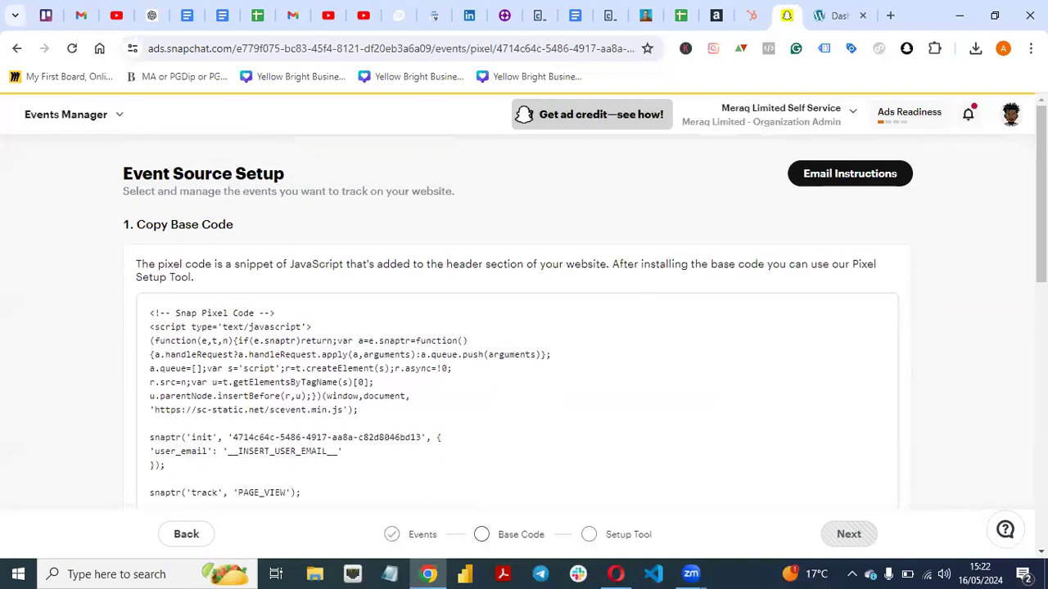
Step: Switch to the WordPress dashboard tab and open the page for adding a new plugin
left_click(836, 16)
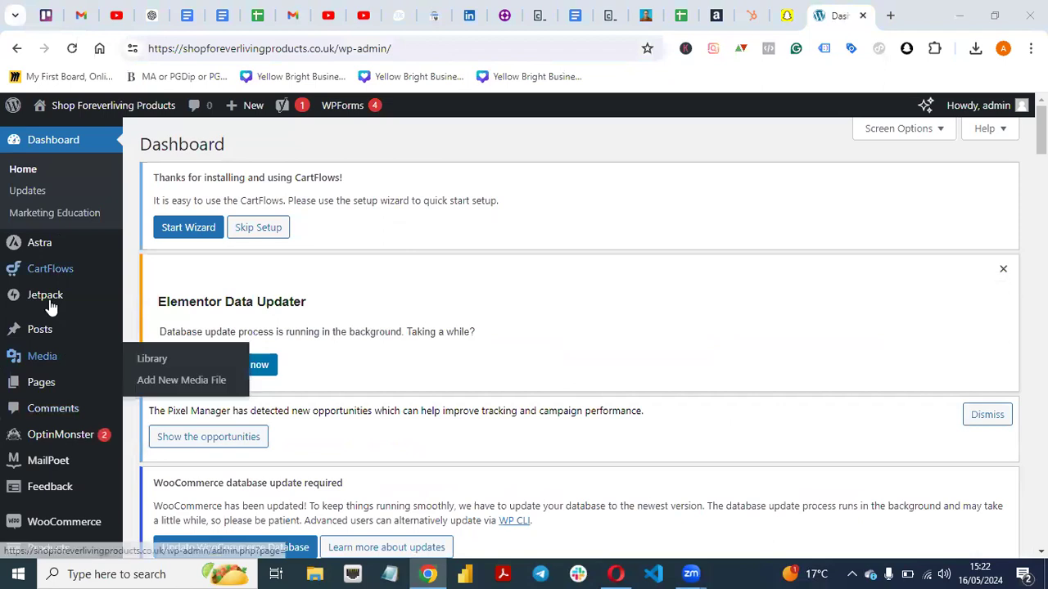
scroll(532, 267, "down", 3)
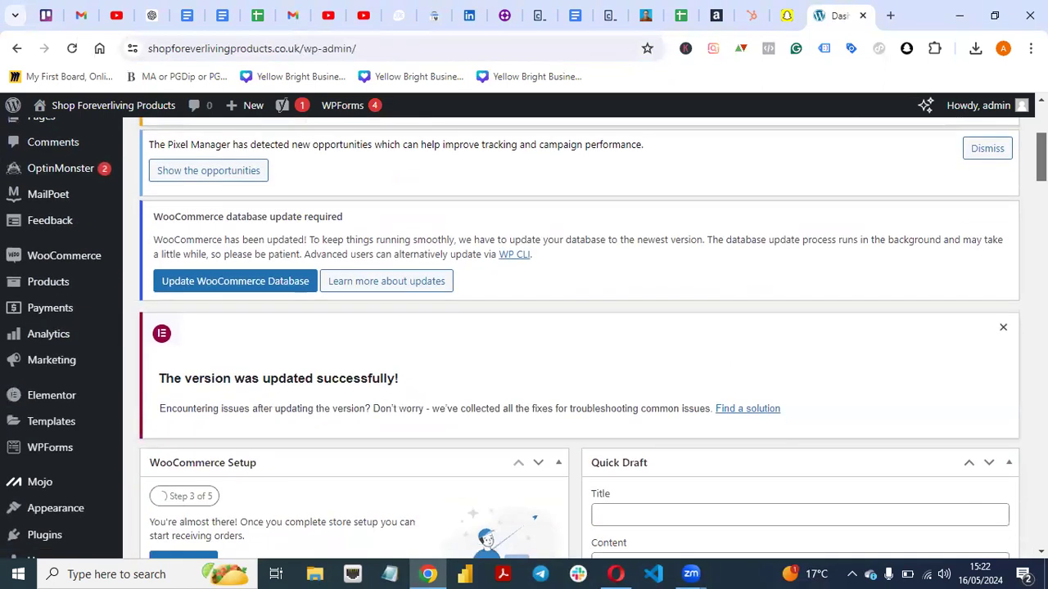
mouse_move(25, 540)
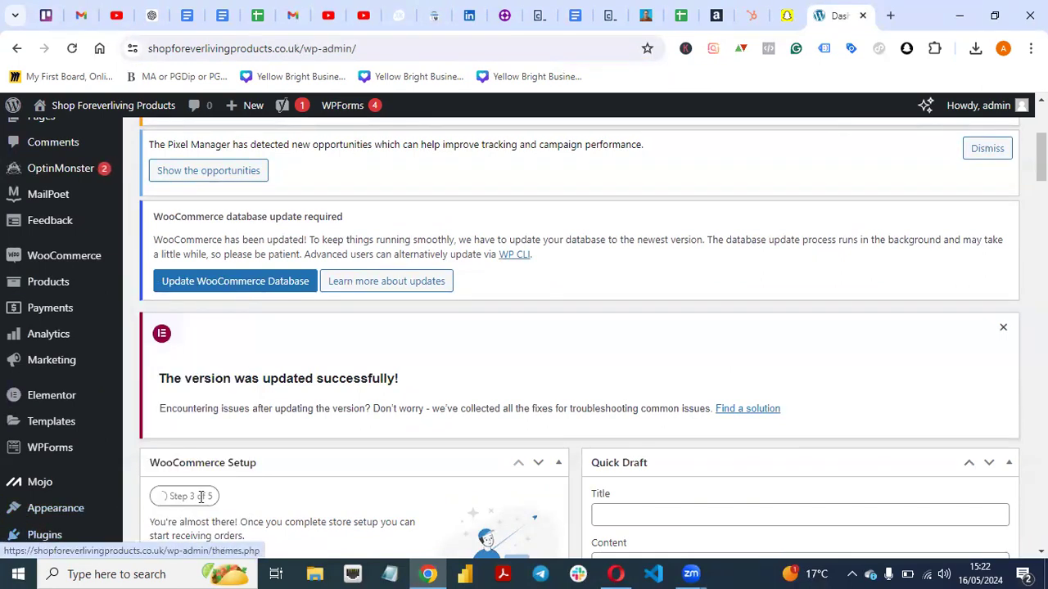
mouse_move(56, 536)
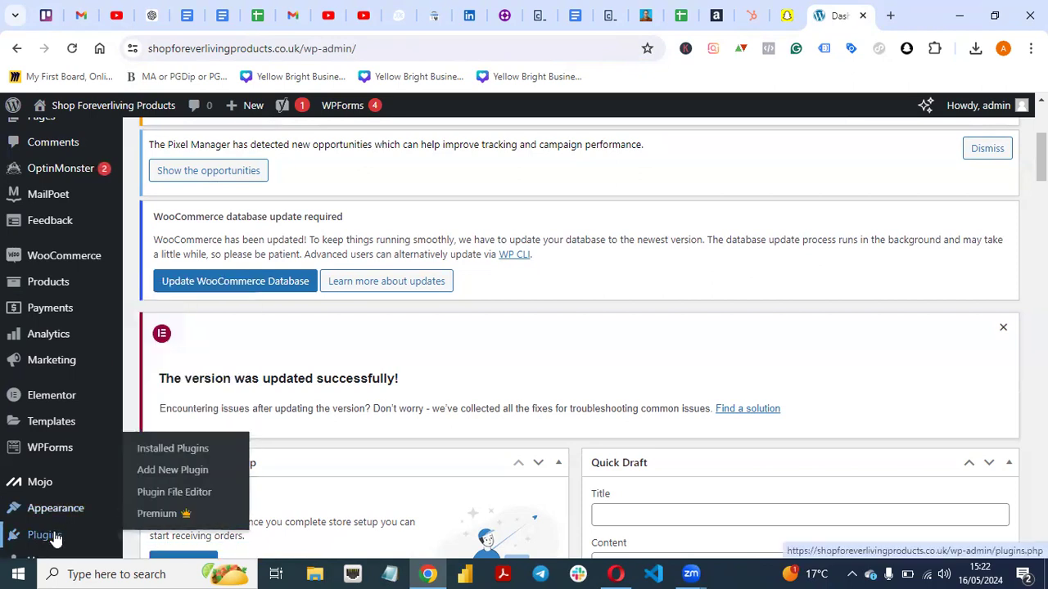
left_click(158, 473)
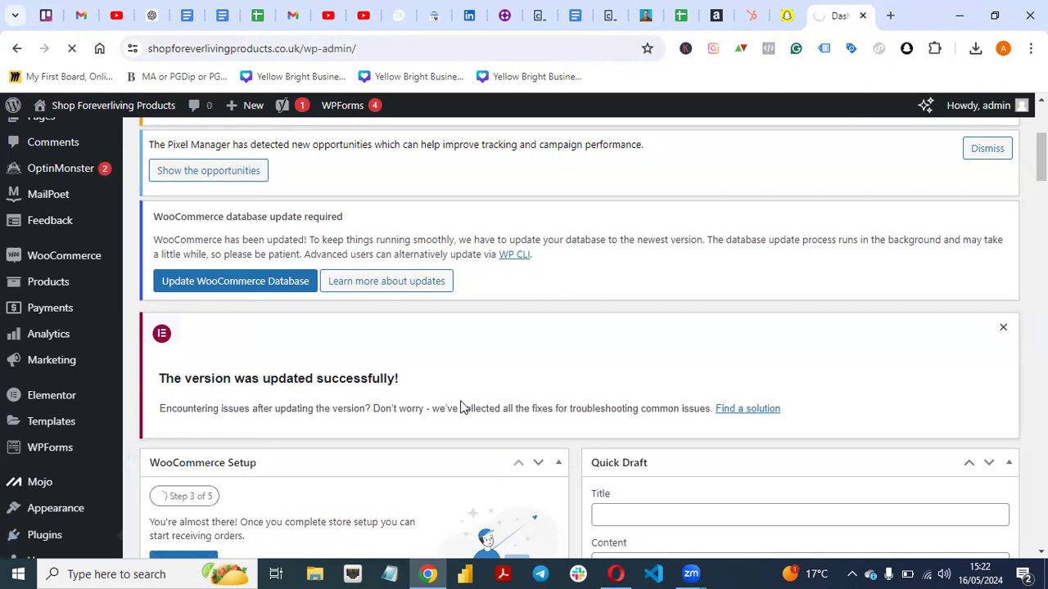
Step: Return to the Snapchat Events Manager tab, dismiss the time-tracking reminder and view the pixel base code with its copy option
left_click(787, 15)
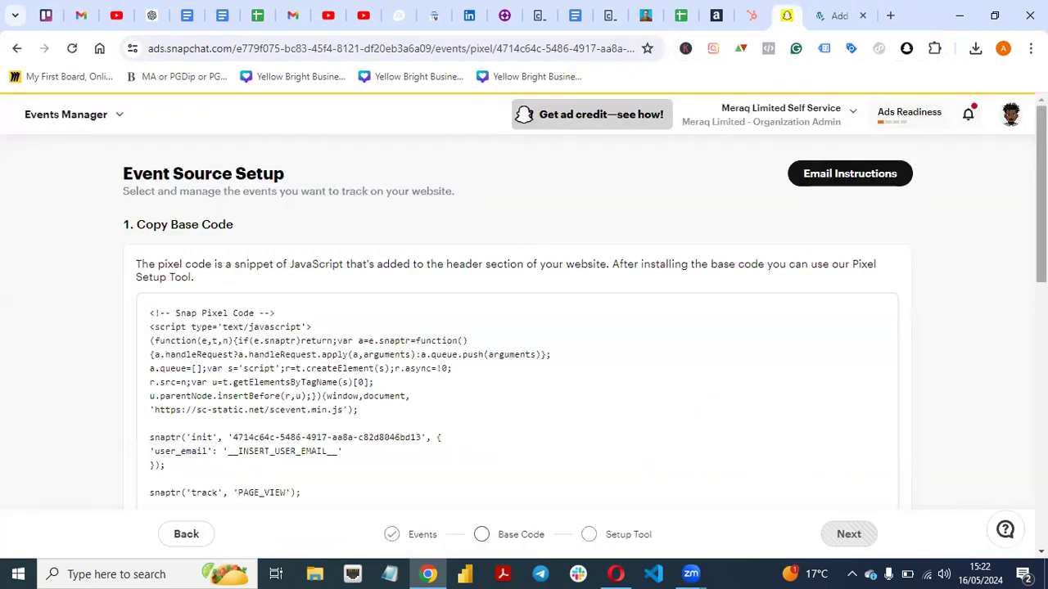
scroll(1041, 245, "down", 1)
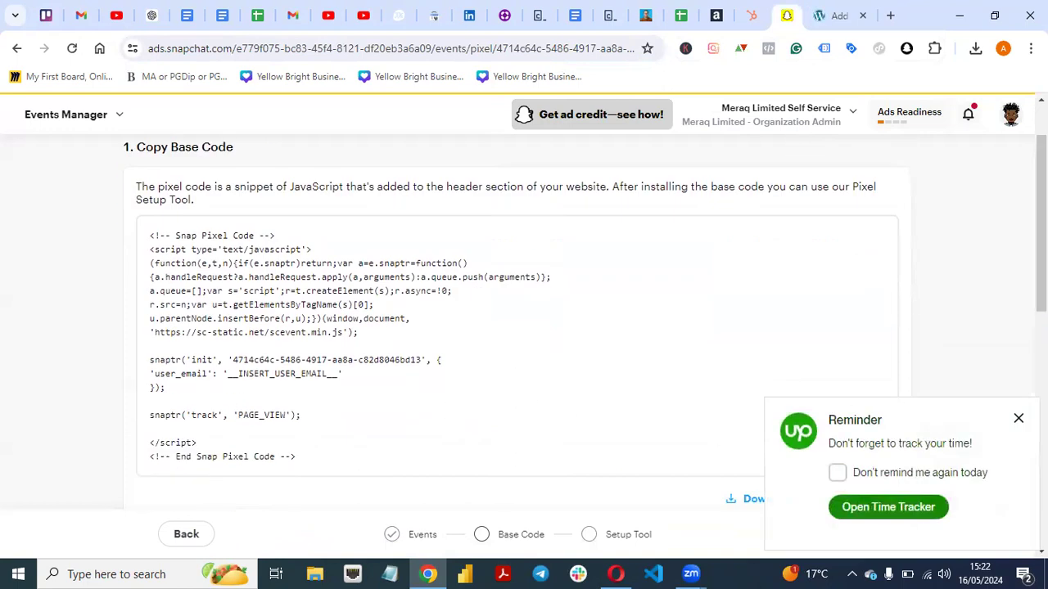
left_click(1018, 419)
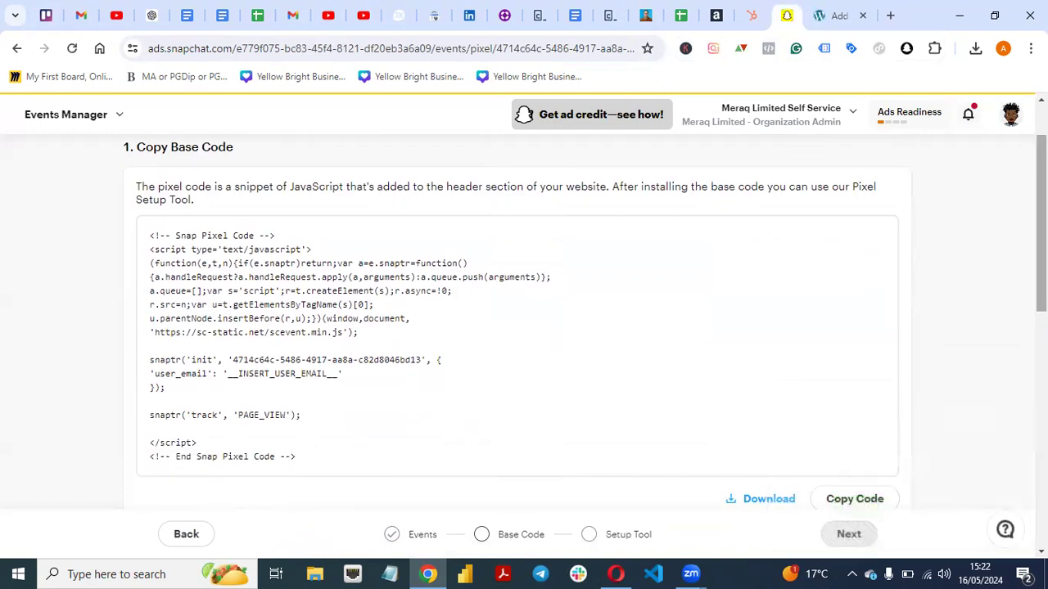
scroll(1041, 246, "down", 1)
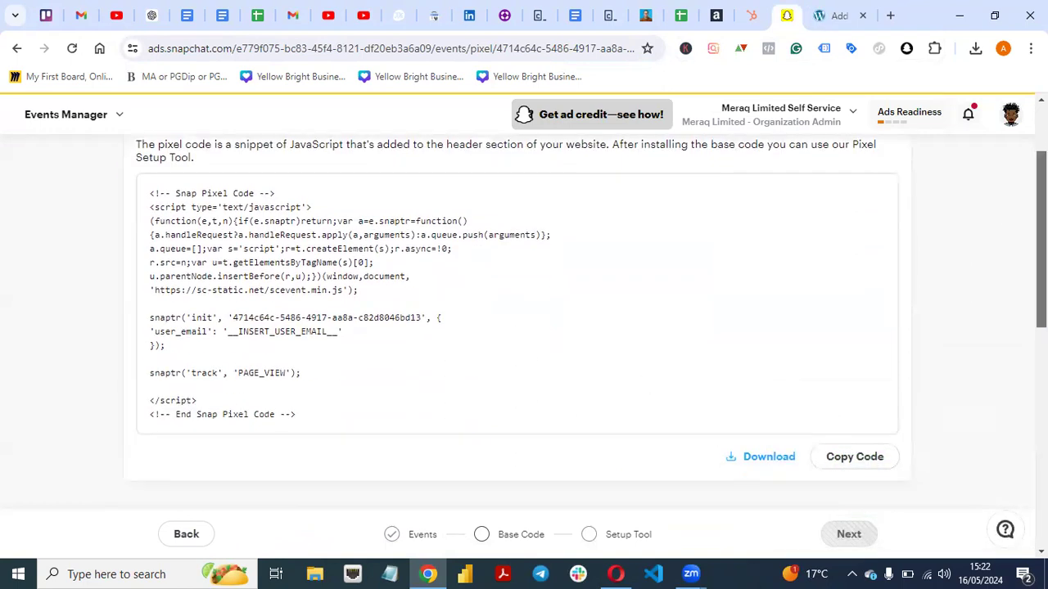
Step: Switch back to the WordPress Add Plugins page and search the plugins for hFCM
left_click(833, 15)
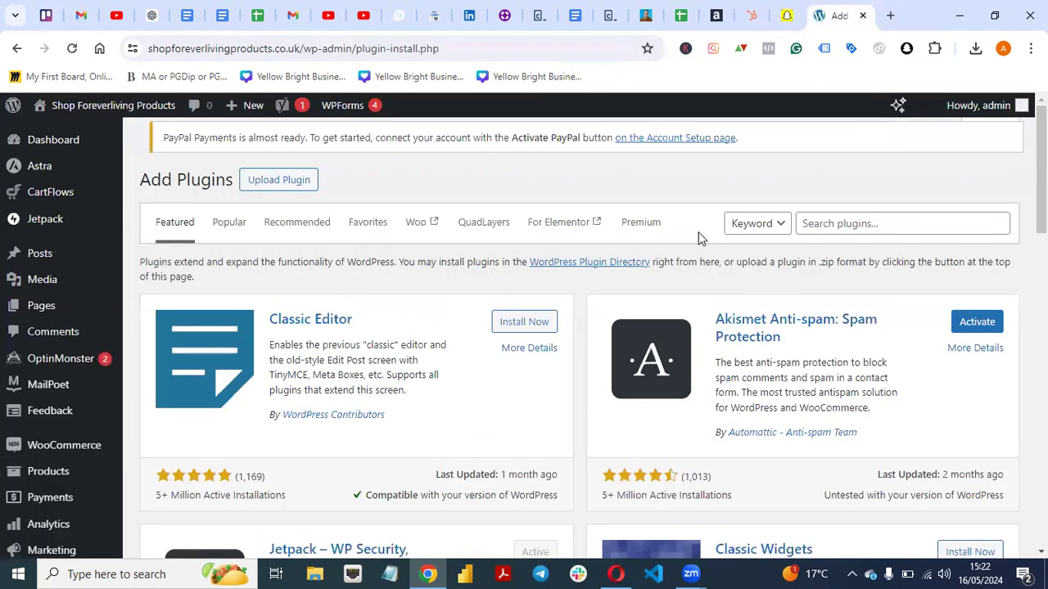
left_click(853, 231)
type("GH")
key("BackSpace")
key("BackSpace")
type("hFCM")
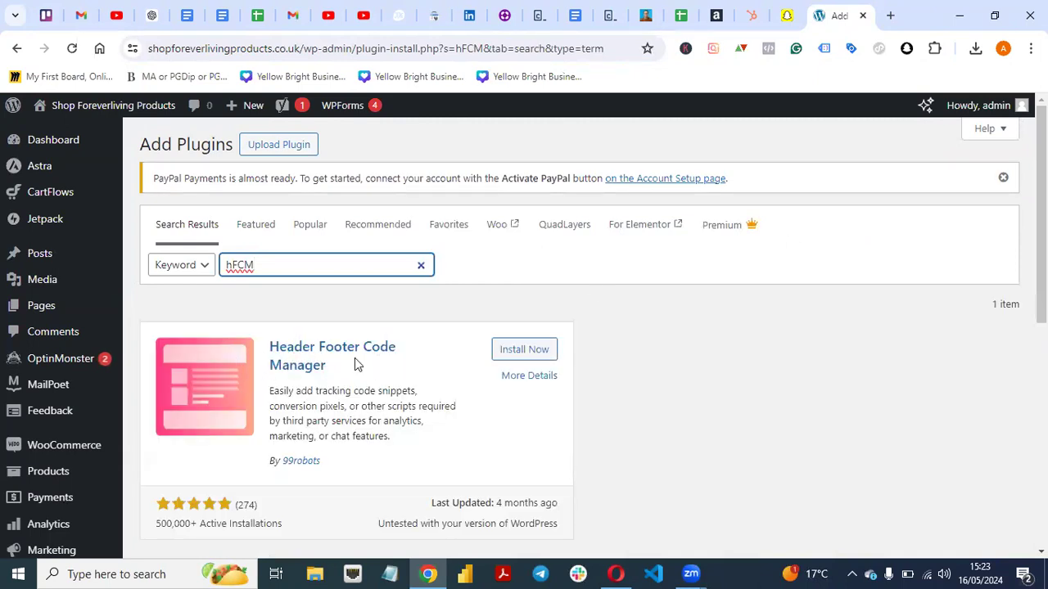
Step: Install and activate the Header Footer Code Manager plugin, and reload the page
left_click(518, 349)
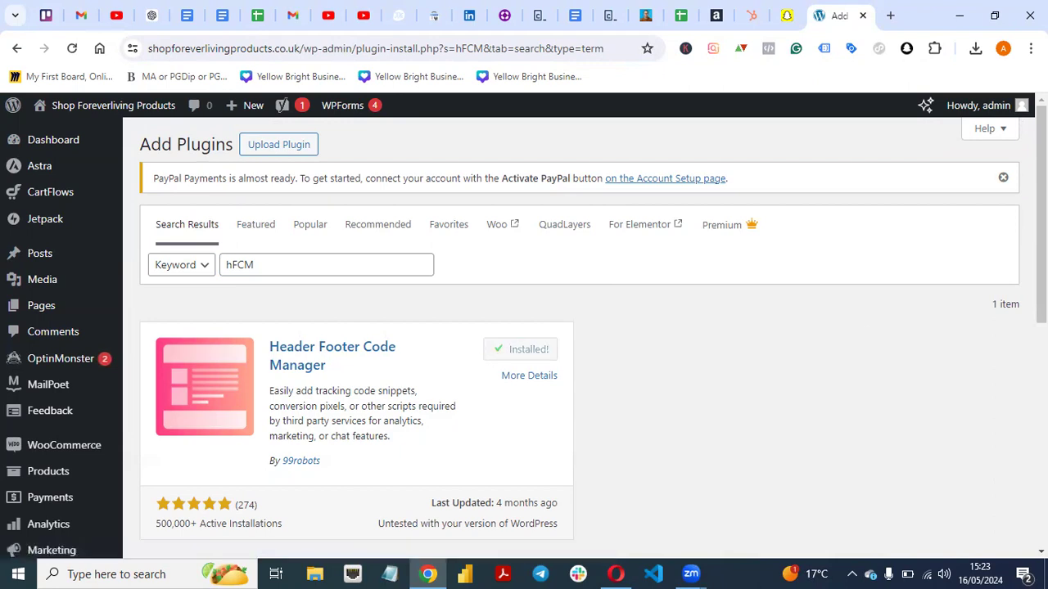
scroll(862, 328, "down", 1)
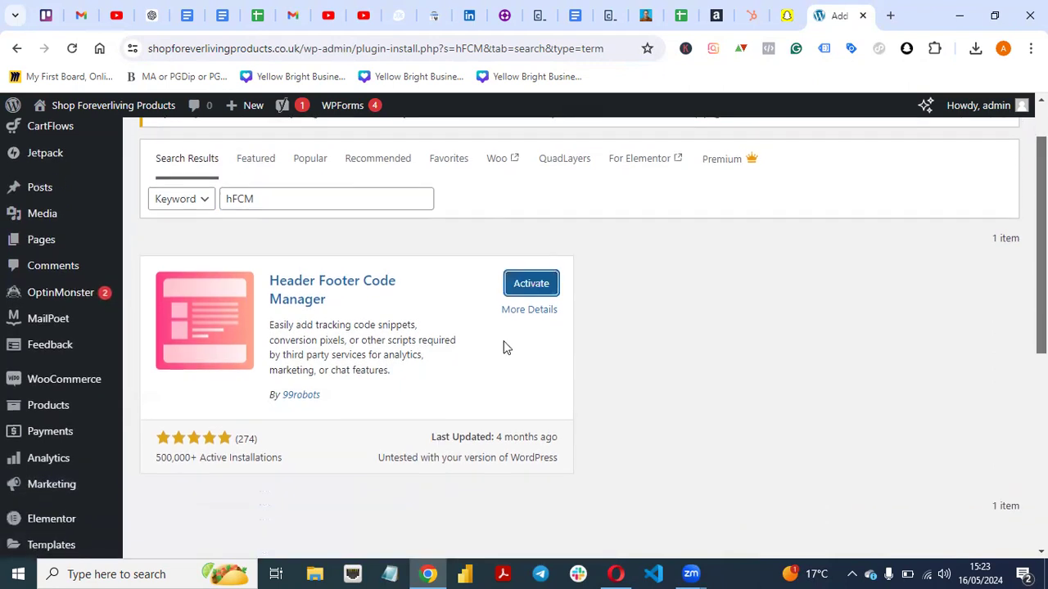
left_click(527, 290)
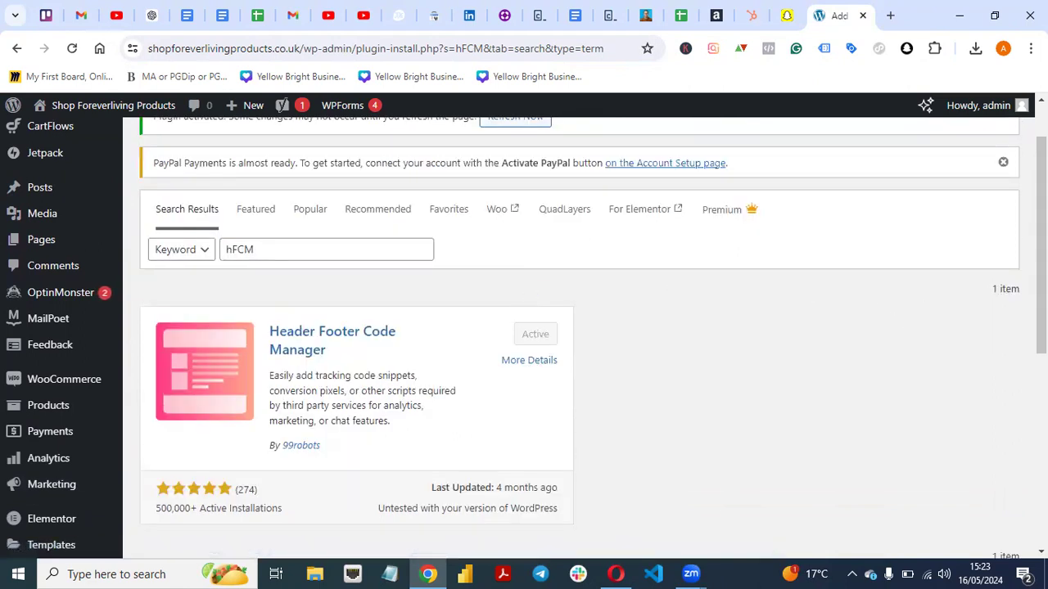
scroll(319, 237, "up", 1)
left_click(72, 48)
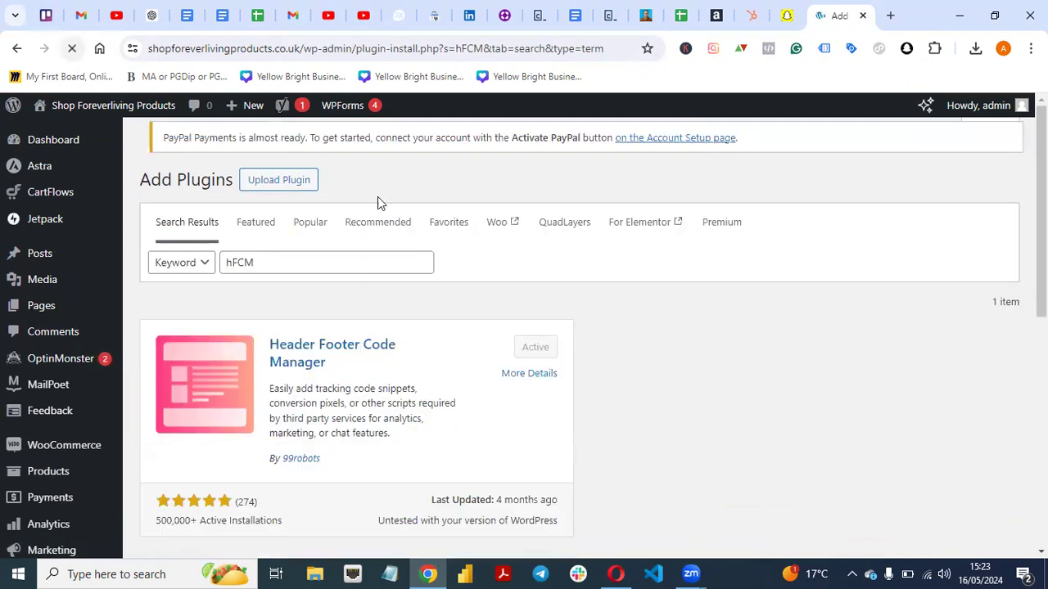
Step: Open the form for adding a new snippet in the HFCM plugin
scroll(573, 328, "down", 6)
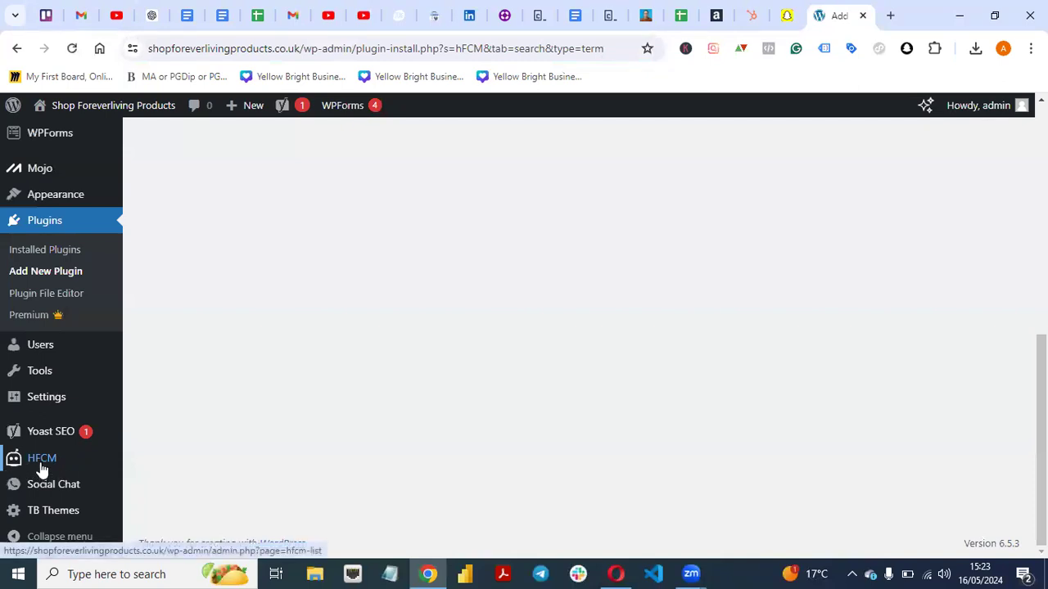
mouse_move(34, 462)
left_click(157, 461)
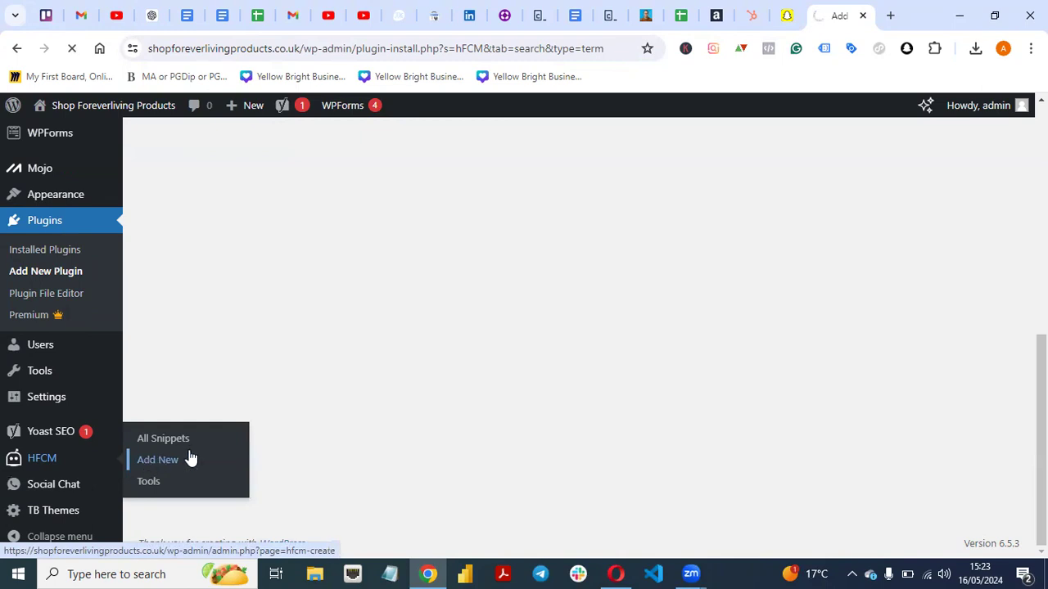
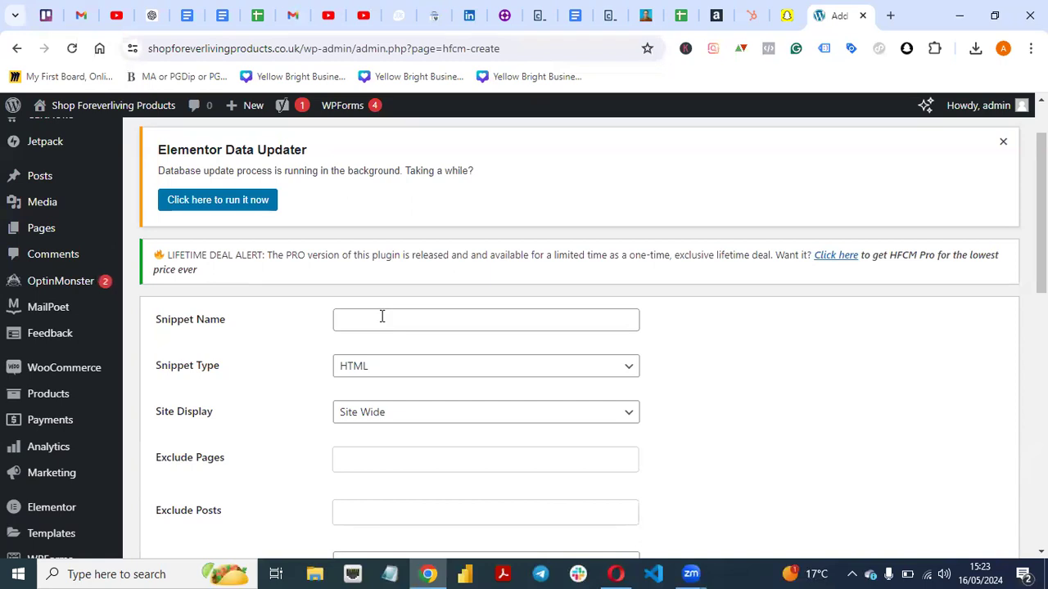
Step: Name the new snippet SnapChat Pixel and keep its snippet type as HTML
left_click(376, 323)
type("S")
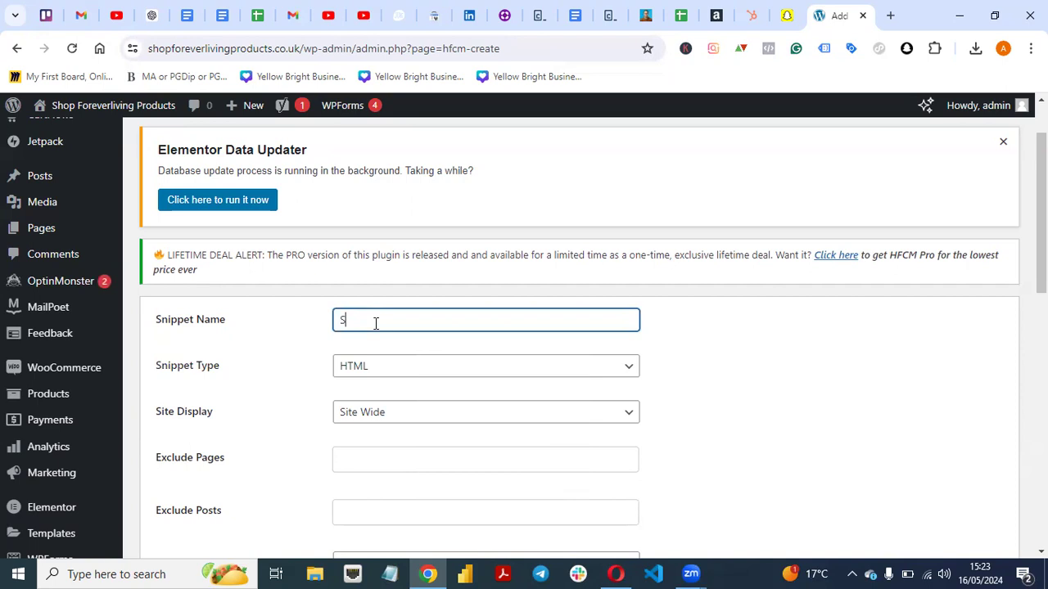
type("napChat Pixel")
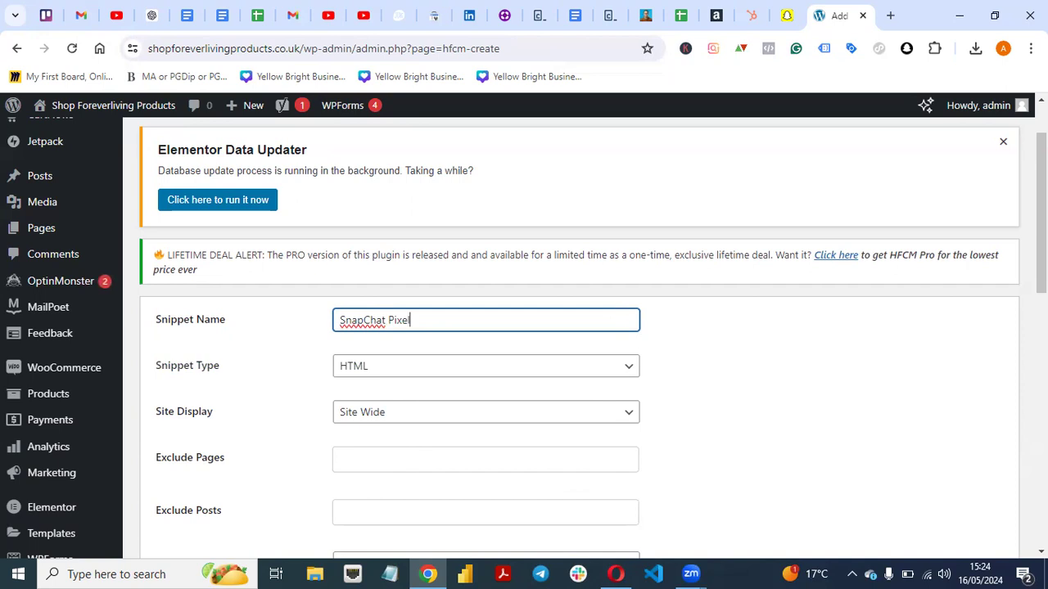
scroll(573, 328, "down", 1)
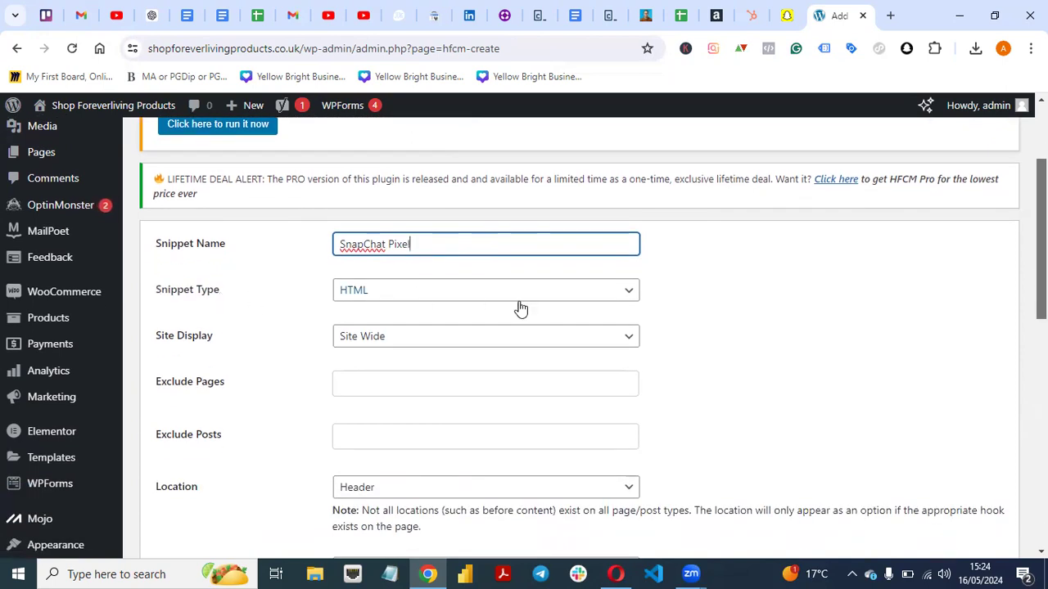
left_click(559, 295)
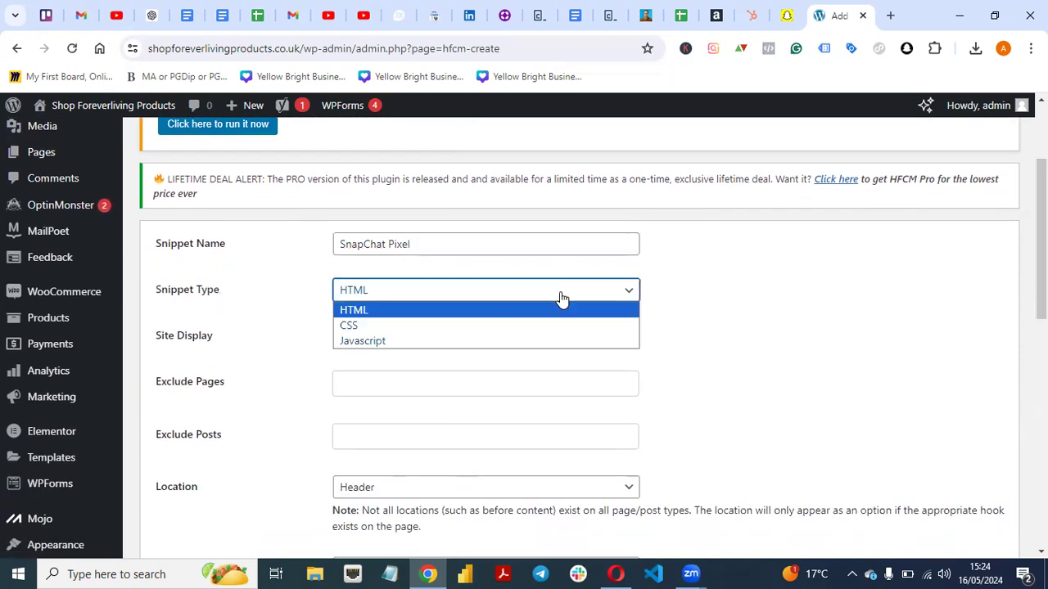
left_click(492, 314)
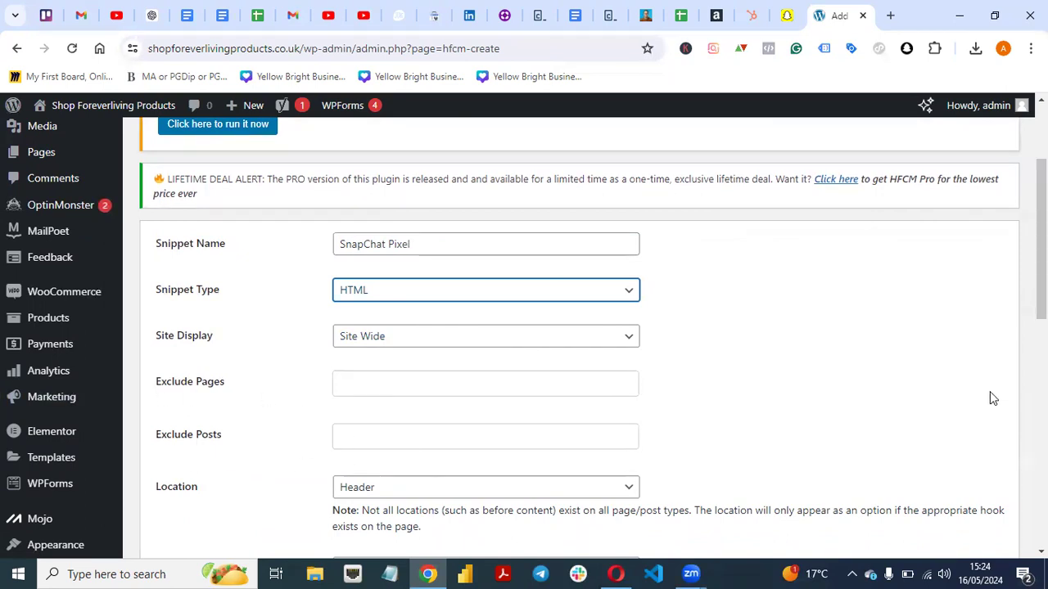
Step: Check Snapchat's base code instructions for where the code belongs on the website, and return to the snippet form
scroll(550, 313, "down", 2)
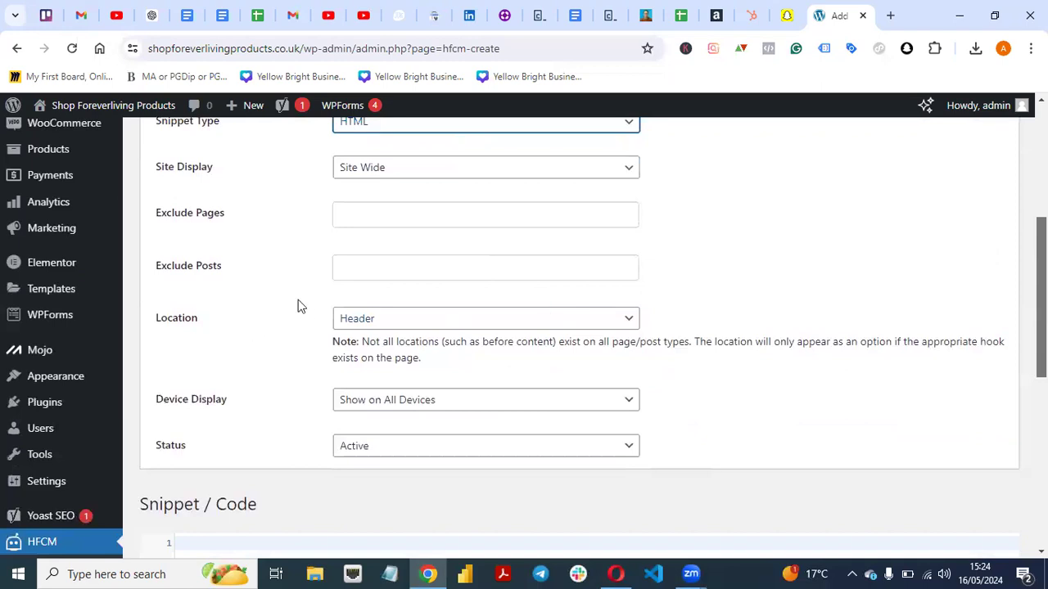
left_click(788, 10)
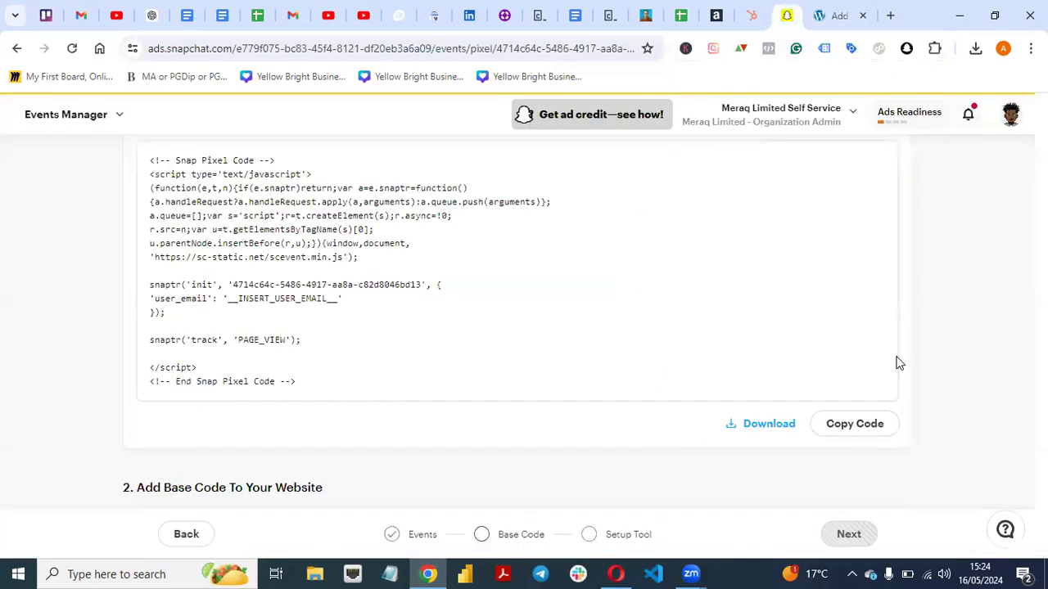
scroll(524, 327, "up", 3)
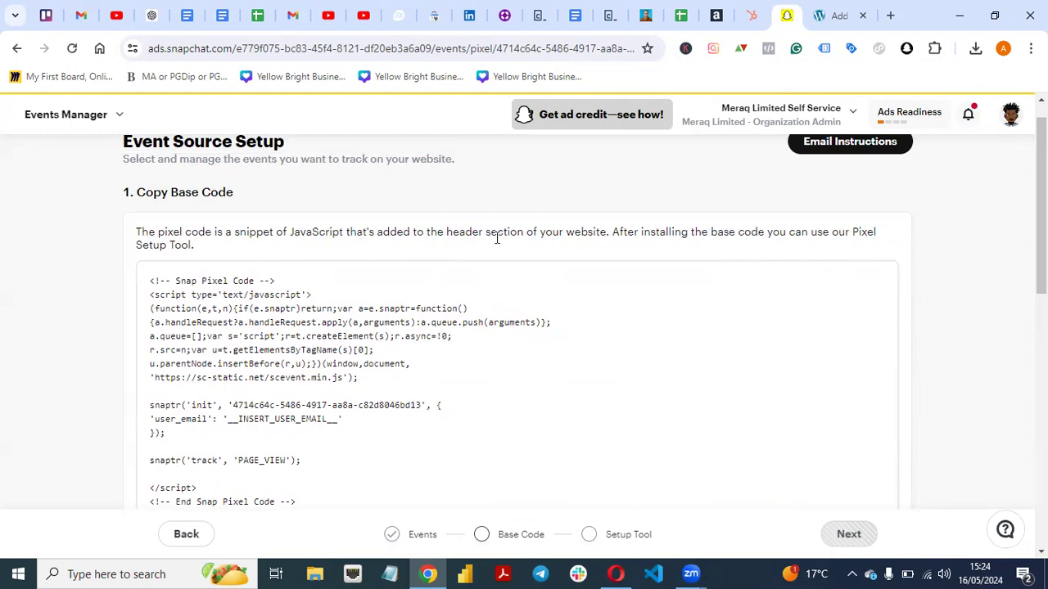
left_click(831, 16)
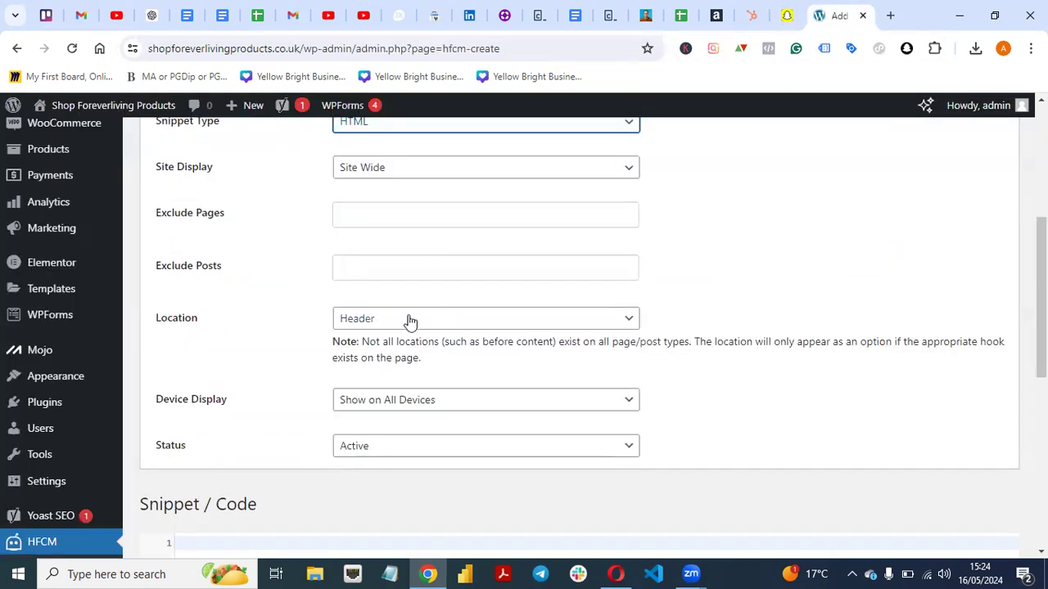
Step: Review the snippet's Device Display options and keep Show on All Devices
left_click(541, 400)
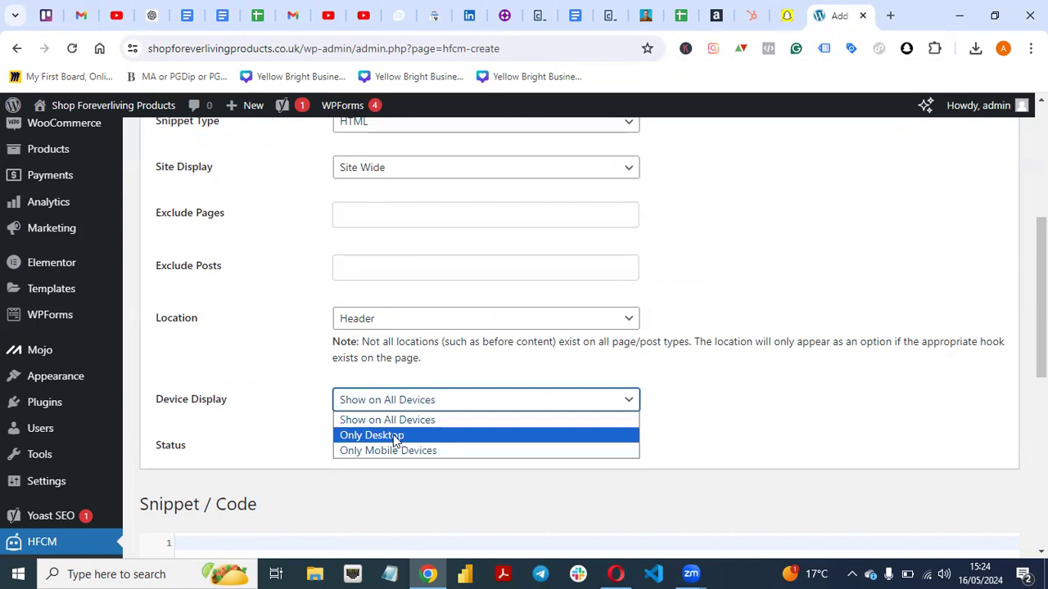
key("Down")
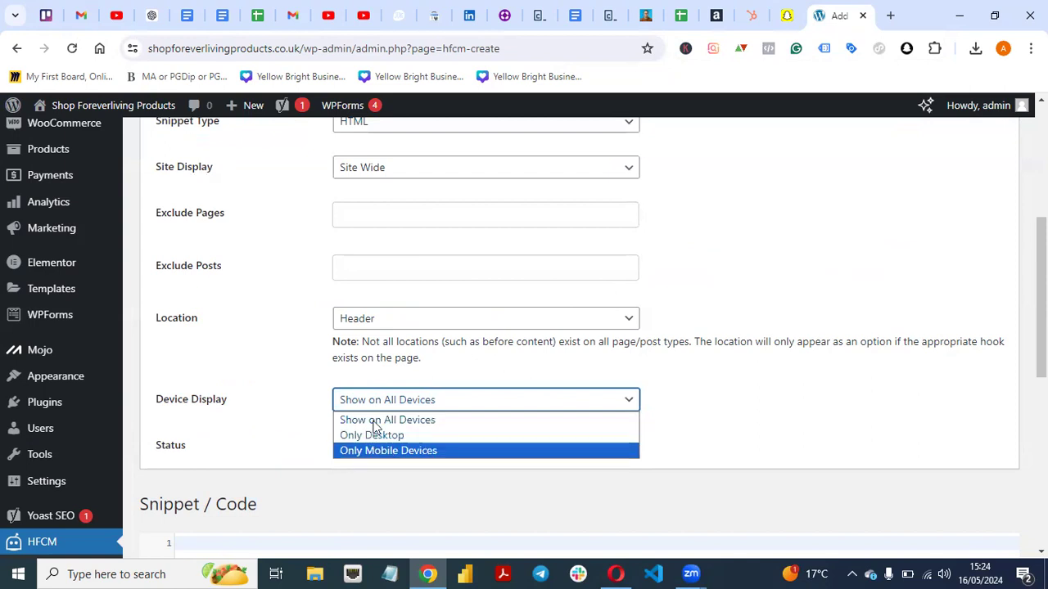
left_click(266, 412)
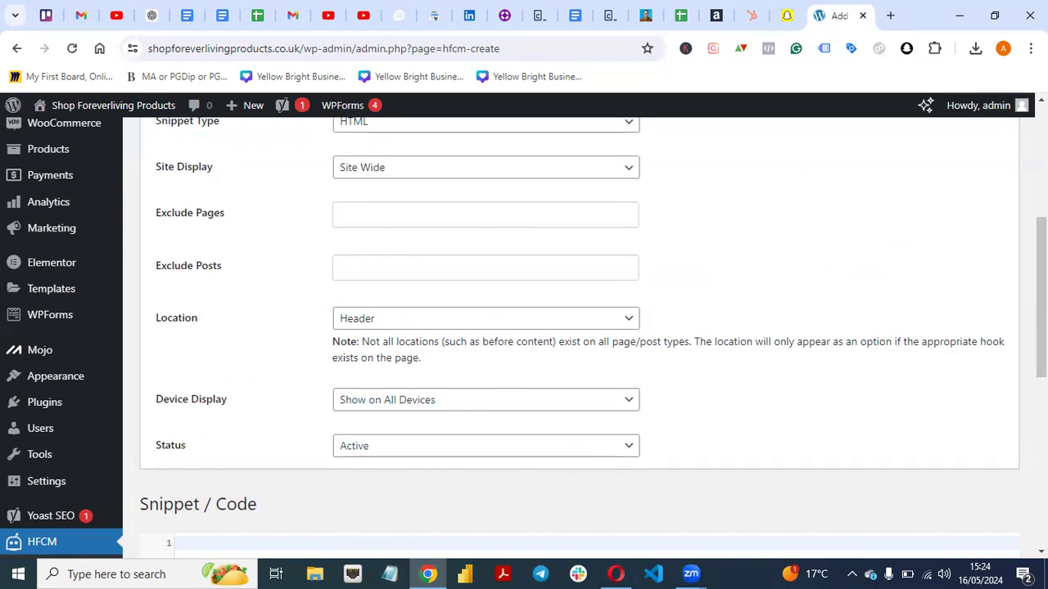
Step: Copy the Snap Pixel base code from the Snapchat setup page and paste it into the snippet's code editor
scroll(579, 327, "down", 3)
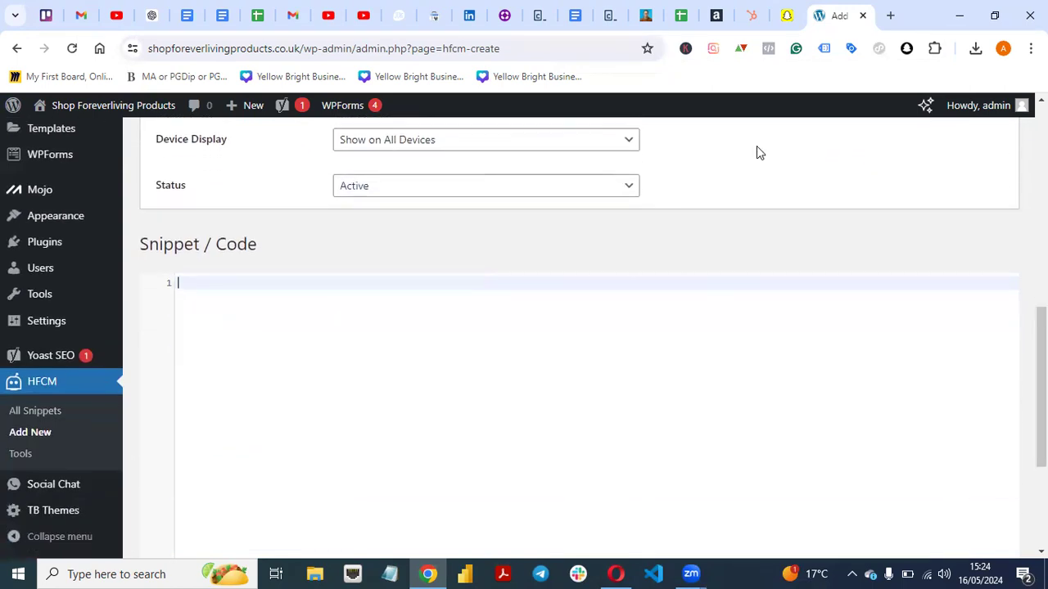
left_click(785, 16)
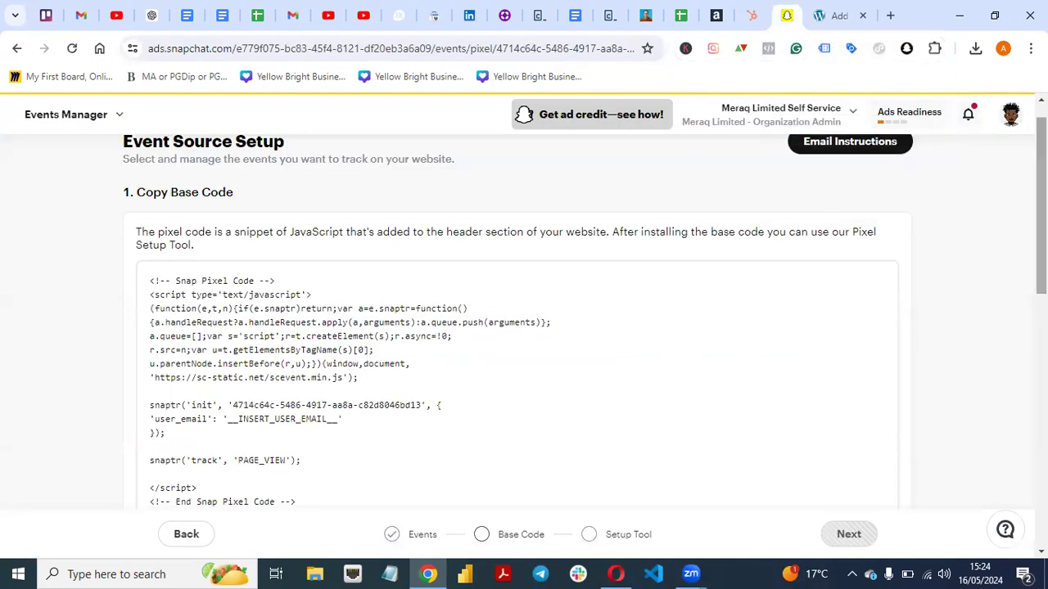
scroll(914, 402, "down", 2)
left_click(849, 410)
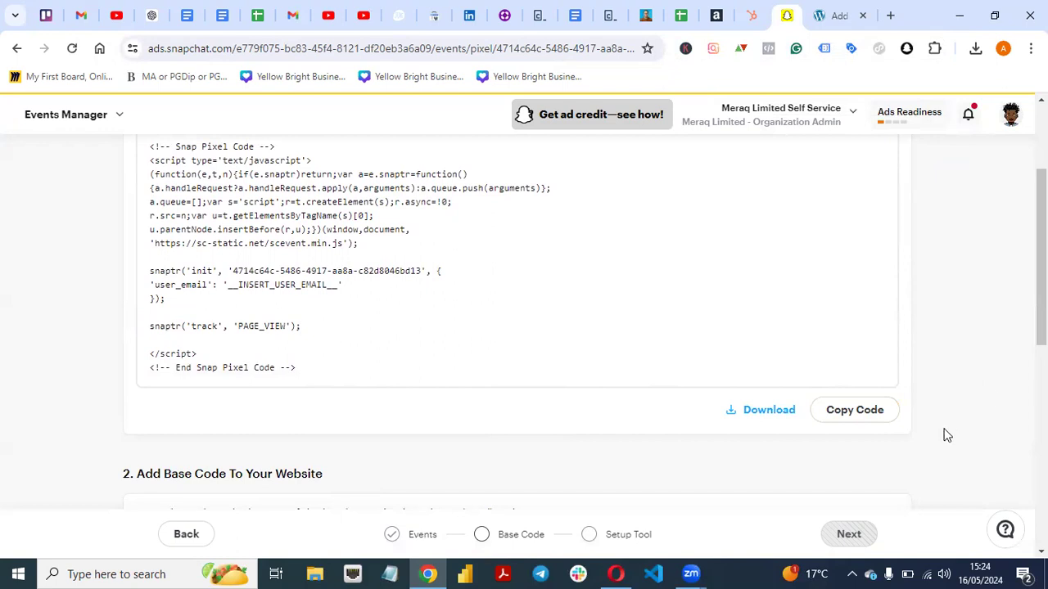
left_click(863, 410)
left_click(843, 16)
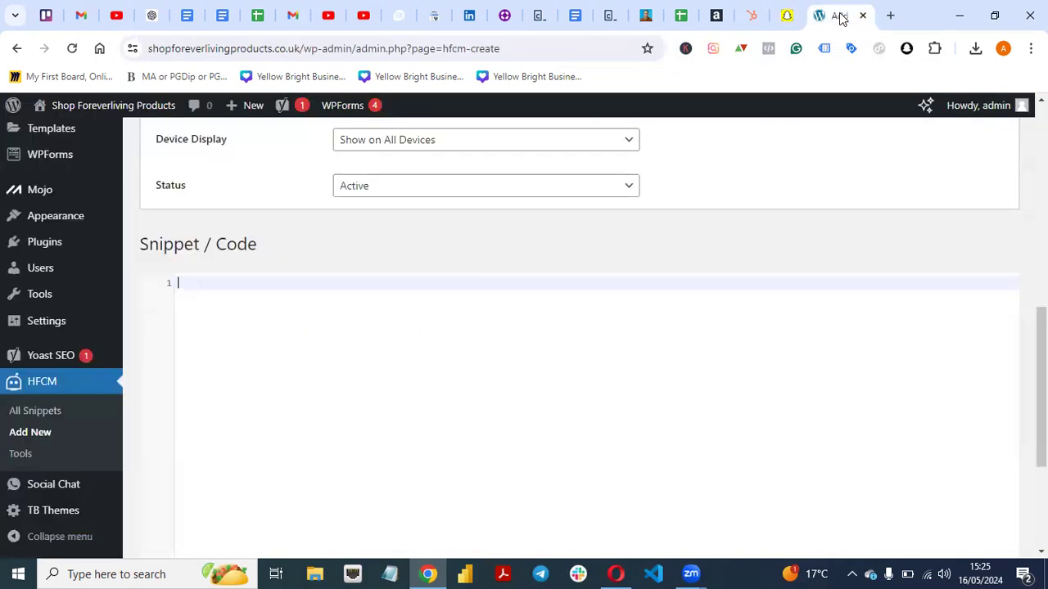
key("ctrl+v")
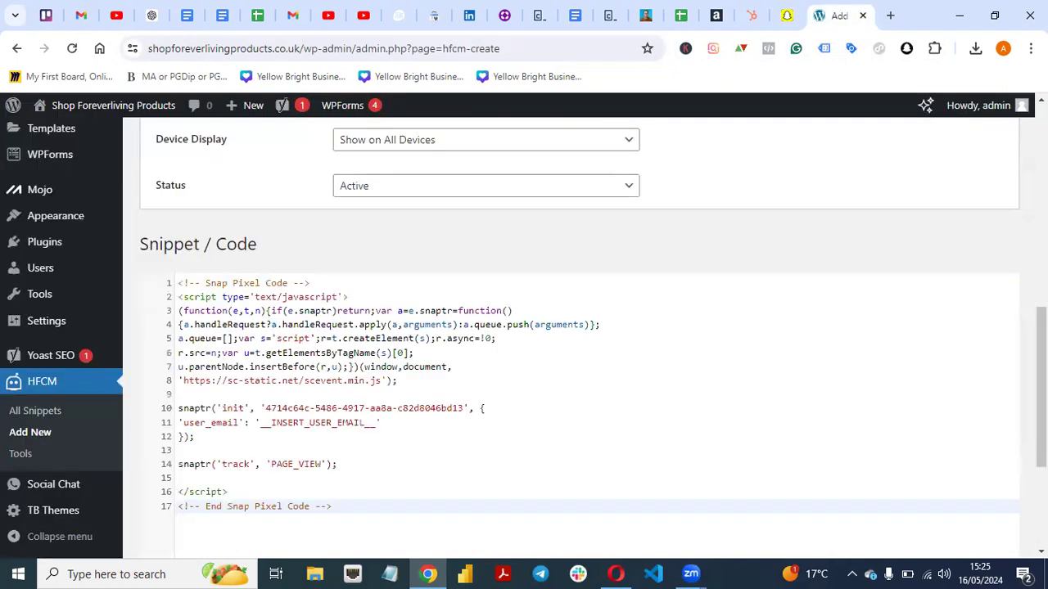
Step: Save the SnapChat Pixel snippet
scroll(572, 327, "down", 1)
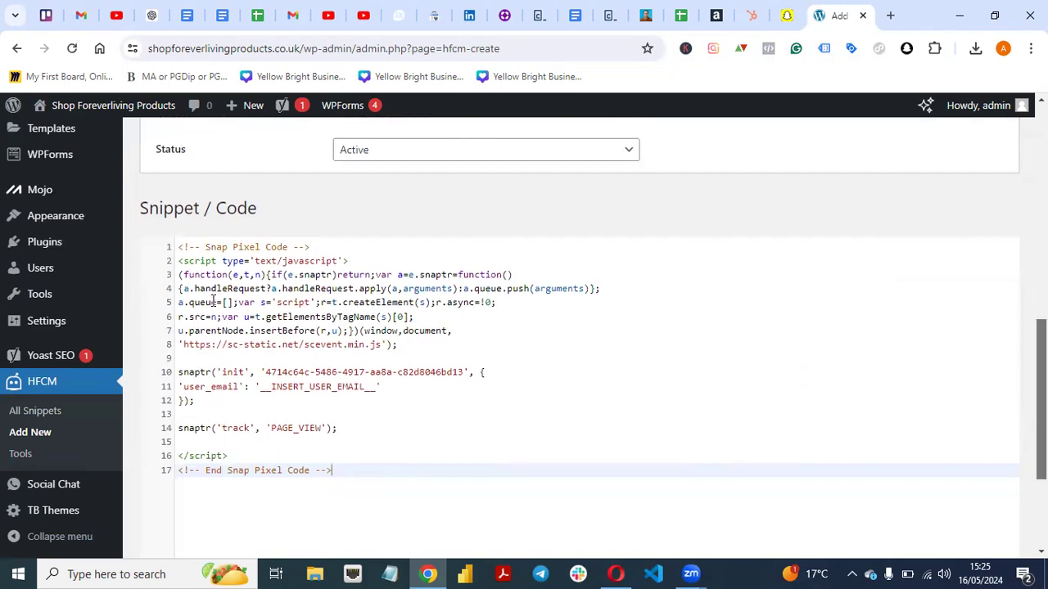
scroll(309, 532, "down", 3)
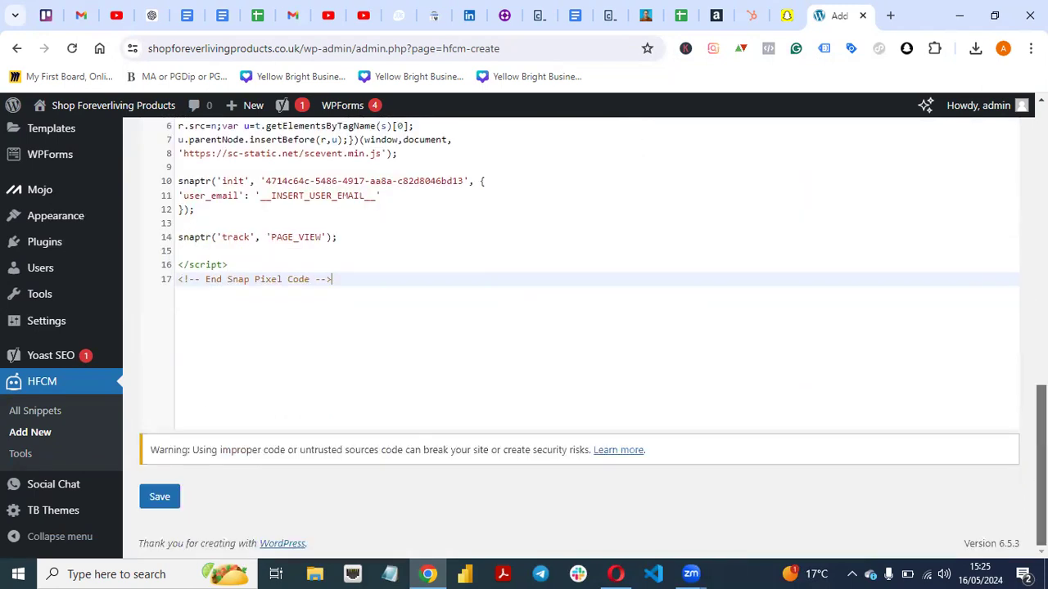
left_click(164, 503)
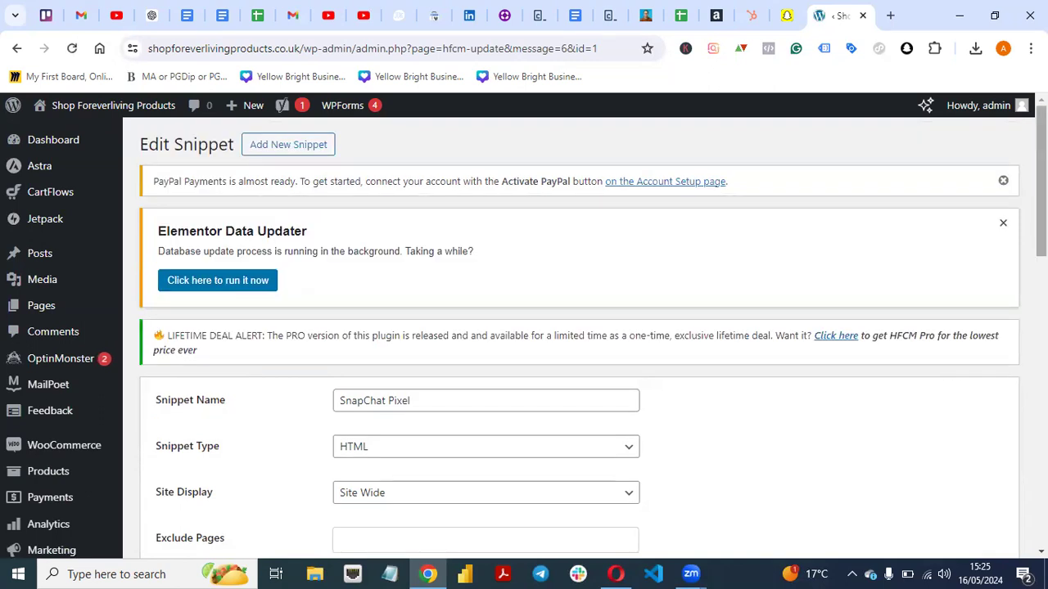
Step: Return to the Snapchat pixel setup and start entering the Website URL under Check Pixel Implementation
left_click(787, 15)
left_click_drag(1041, 335, 1041, 419)
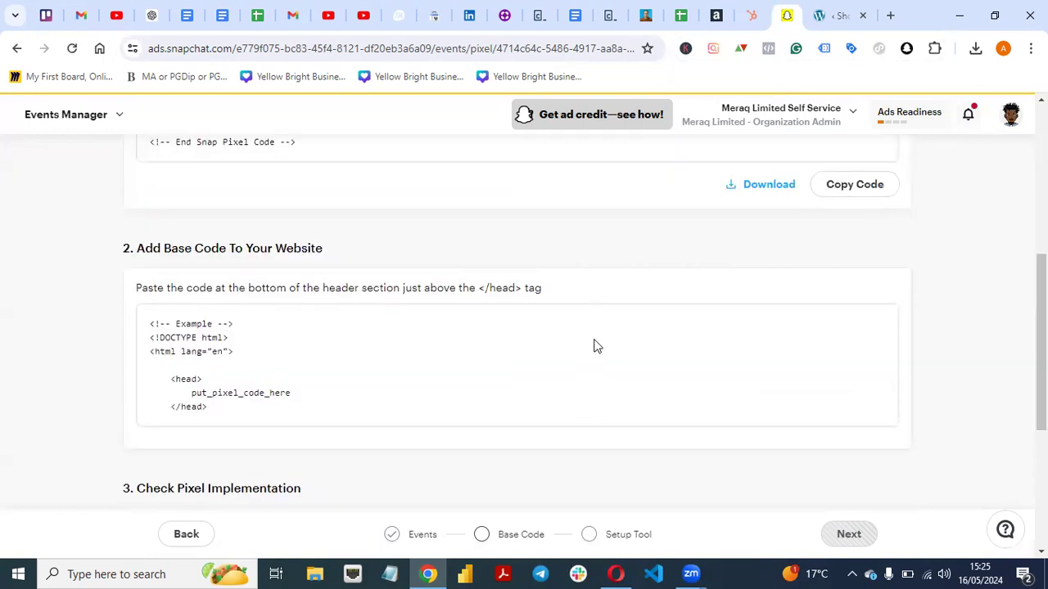
left_click_drag(1041, 343, 1041, 458)
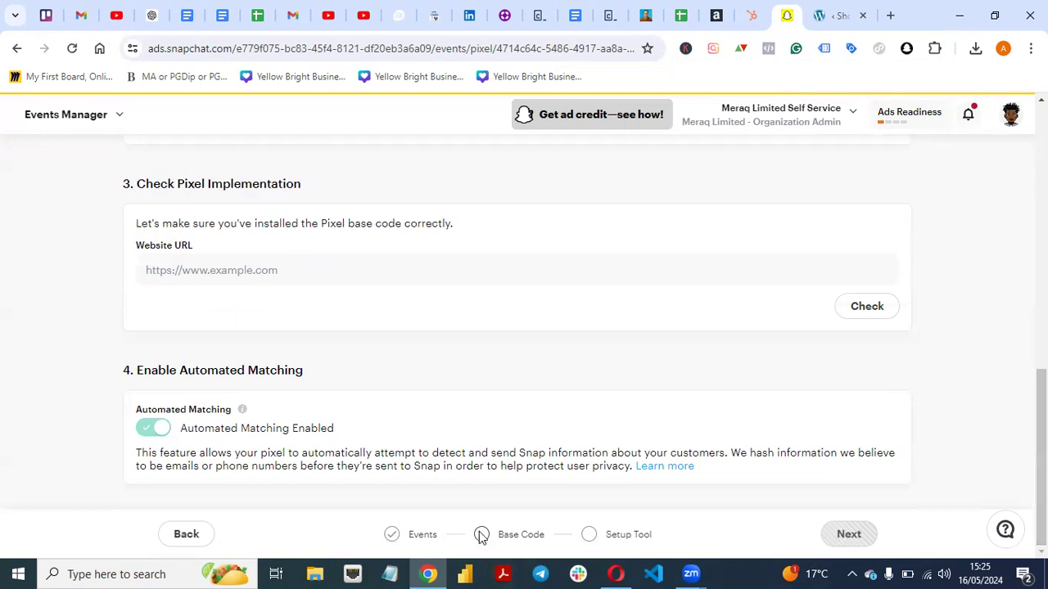
mouse_move(1041, 434)
left_mouse_down()
mouse_move(1041, 192)
mouse_move(1041, 434)
mouse_move(1041, 274)
mouse_move(1041, 422)
left_mouse_up()
left_click(326, 315)
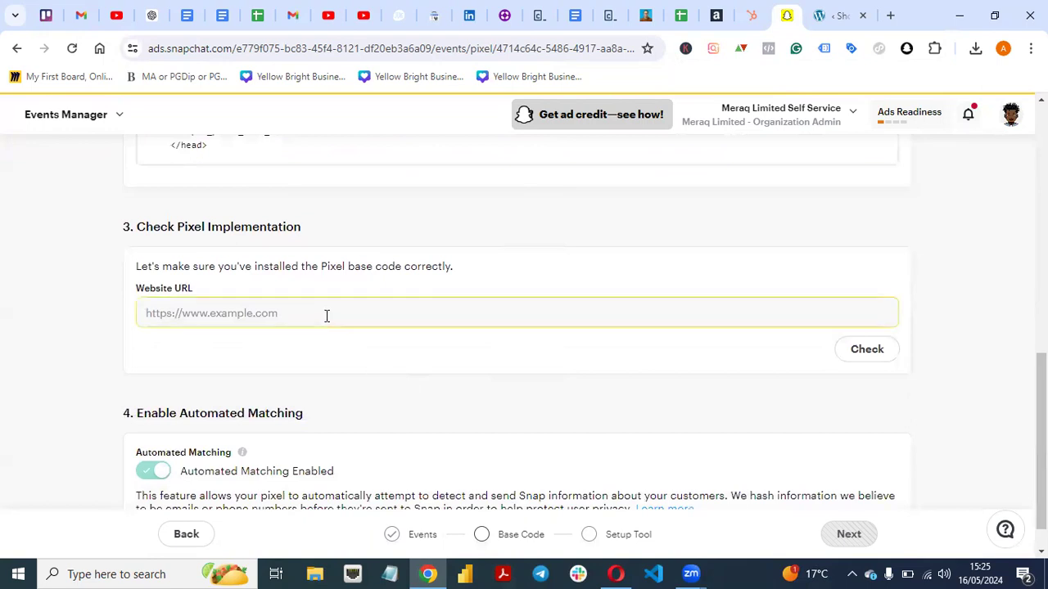
left_click(825, 17)
left_click_drag(149, 50, 324, 49)
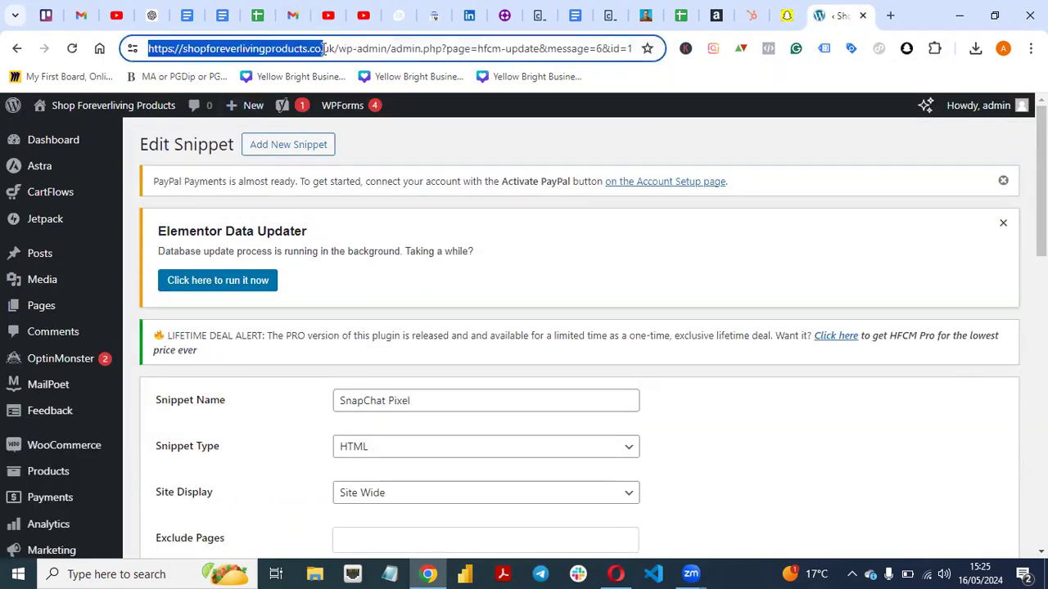
left_click(336, 50)
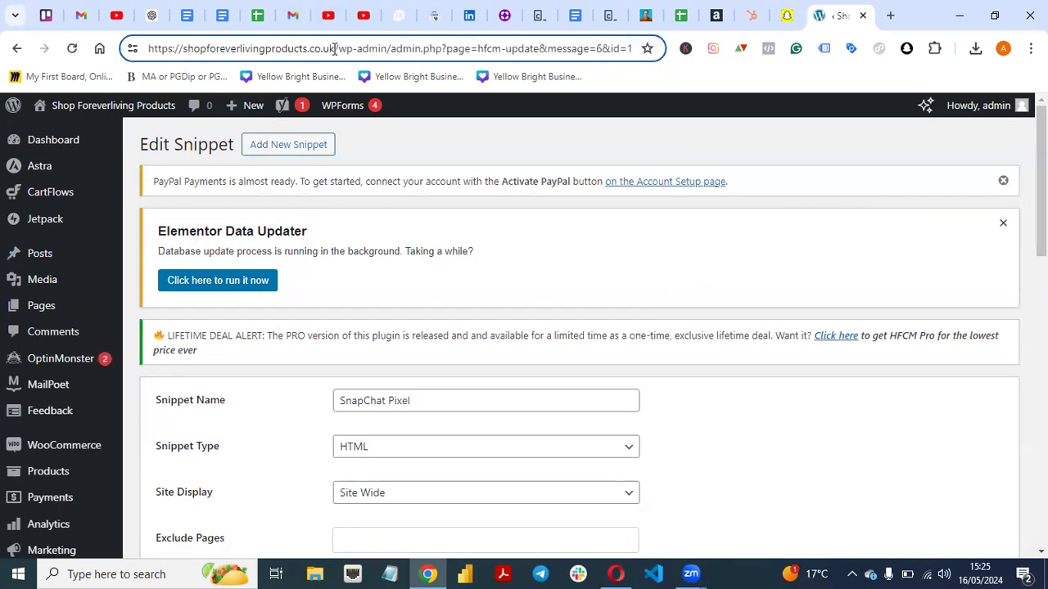
left_click_drag(336, 49, 134, 45)
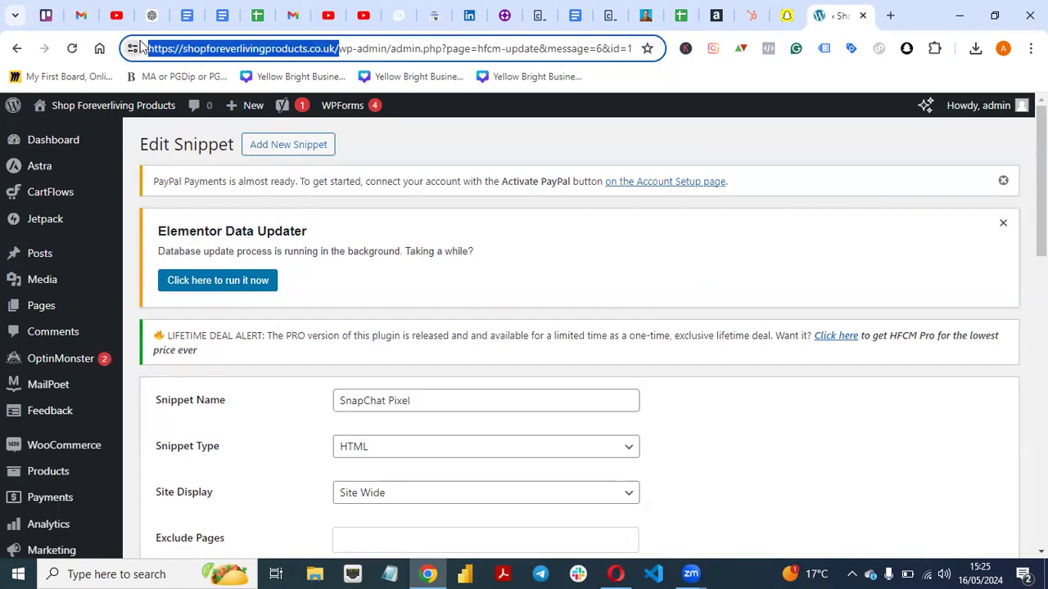
left_click(784, 16)
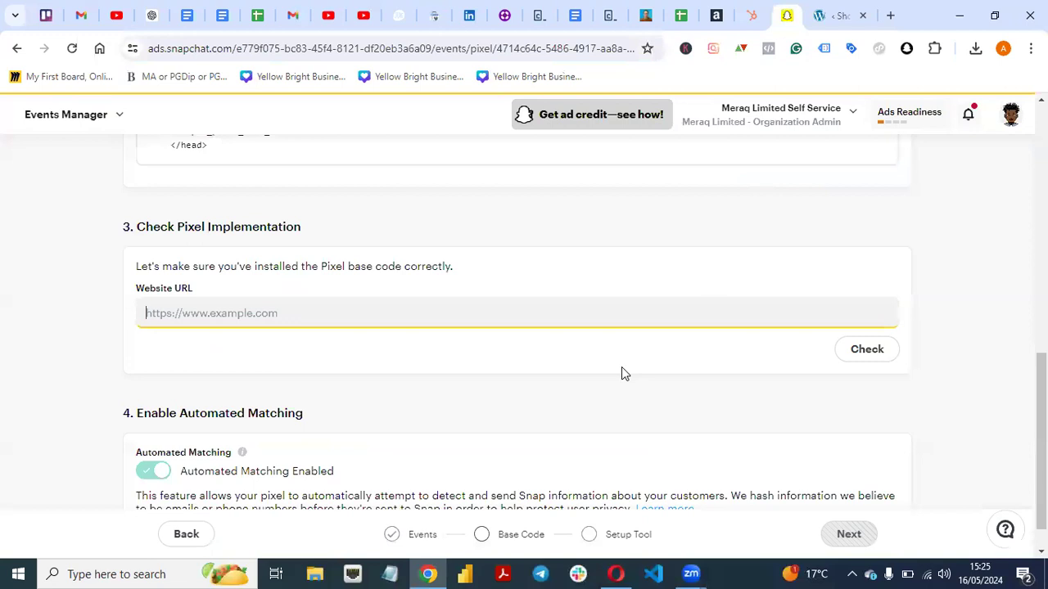
left_click(395, 314)
key("ctrl+v")
Step: Run the pixel implementation check for the entered website URL
scroll(1041, 442, "down", 1)
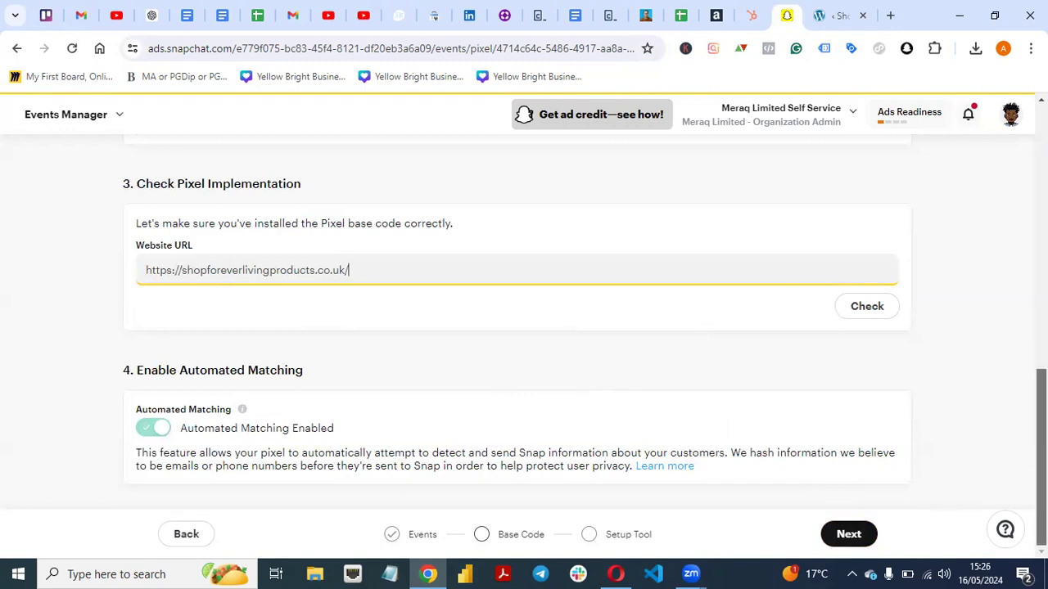
left_click(844, 535)
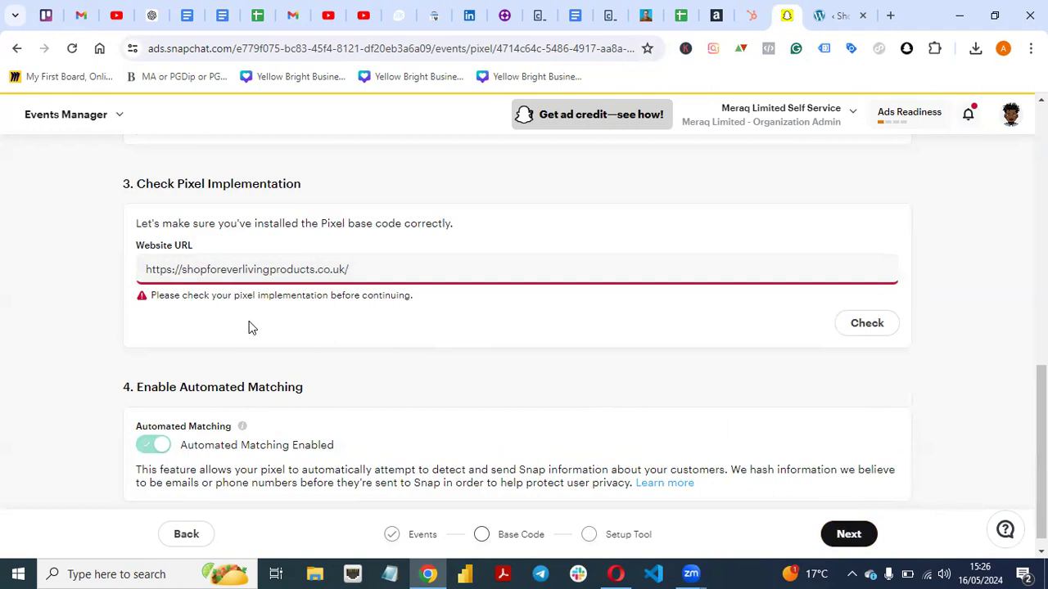
left_click(865, 323)
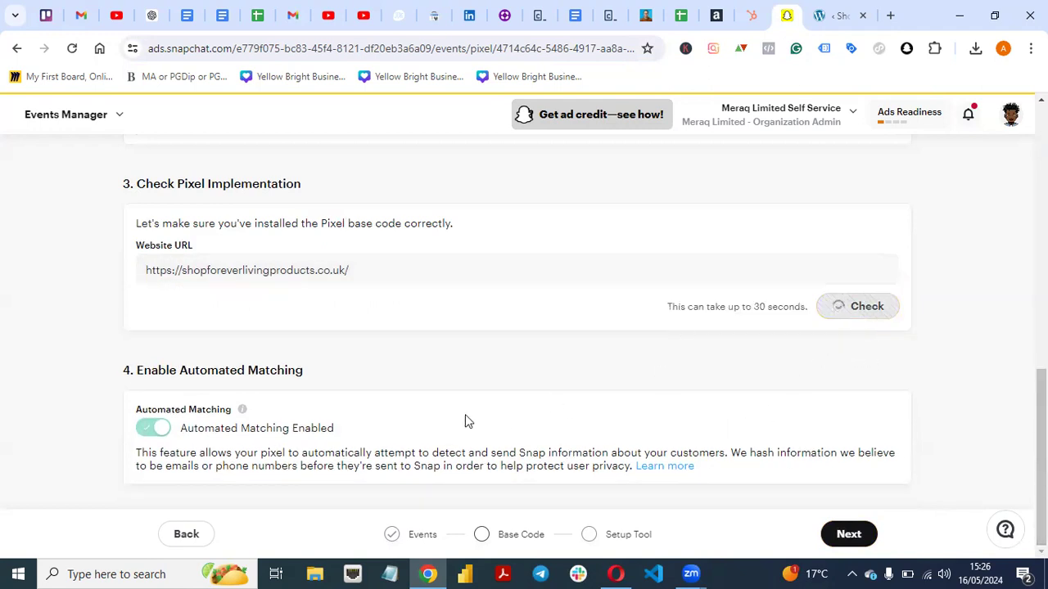
Step: Search Google in a new tab for snapchat pixel helper, and open the installed Pixel Helper extension
left_click(829, 18)
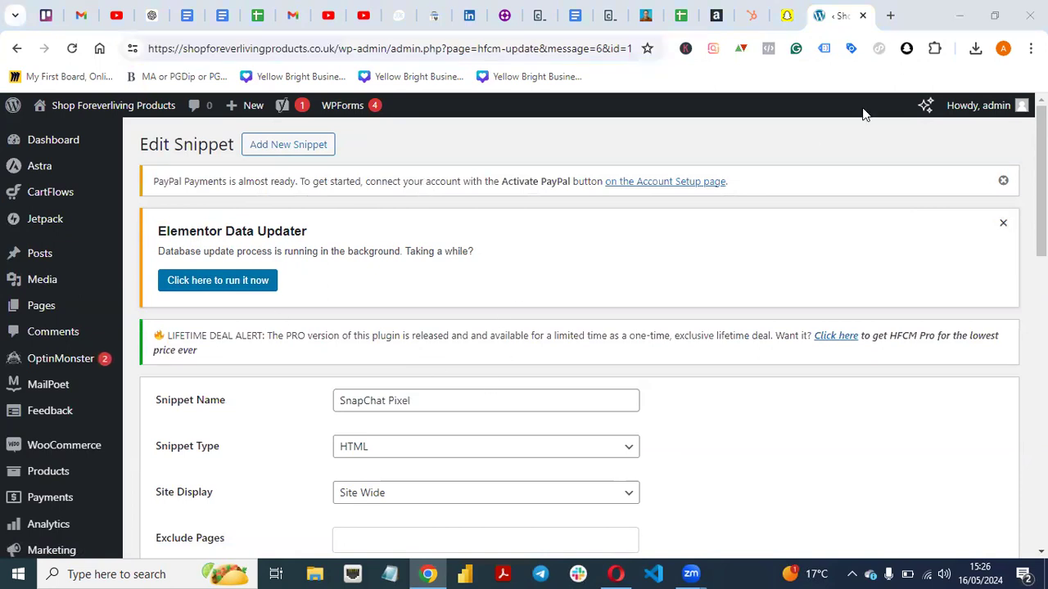
left_click(890, 15)
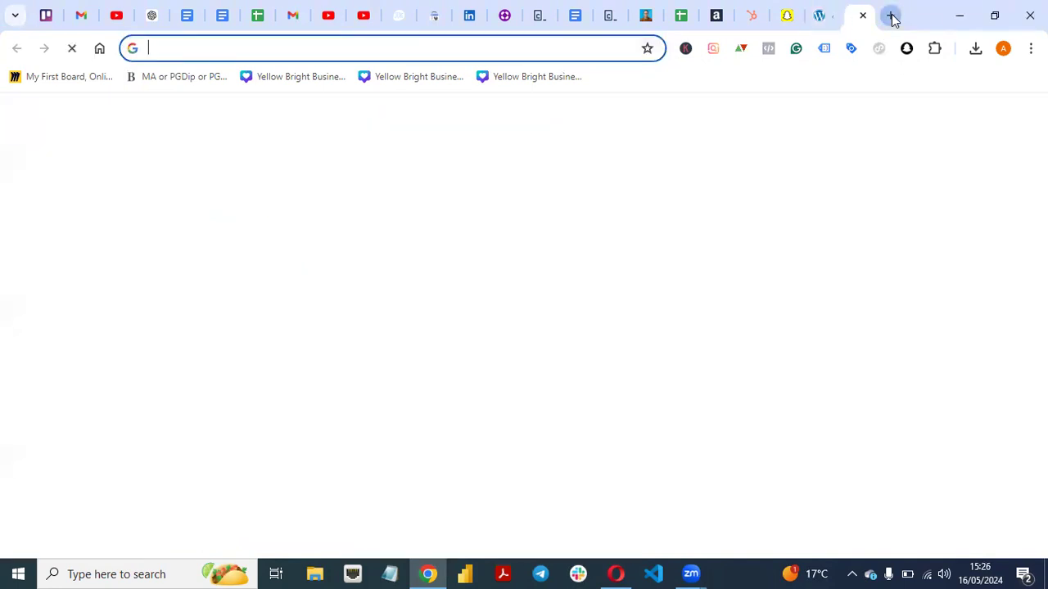
left_click(457, 49)
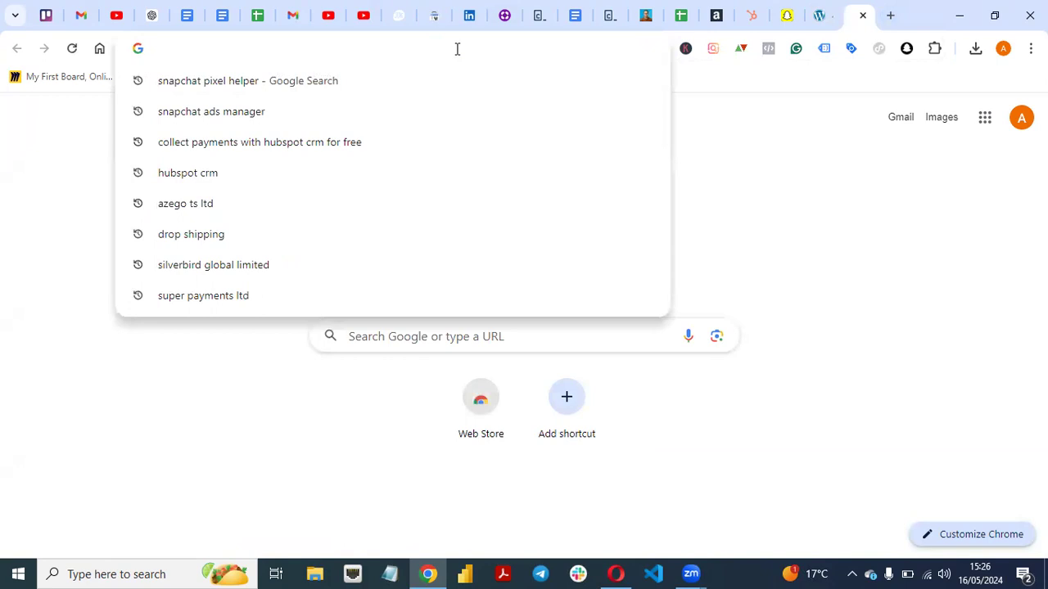
left_click(210, 95)
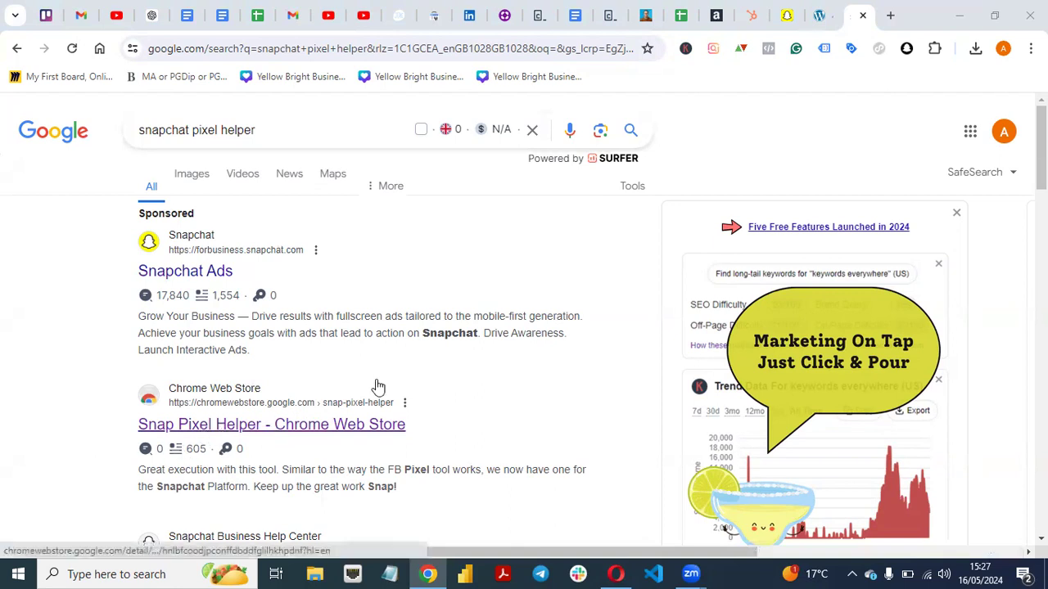
left_click(906, 49)
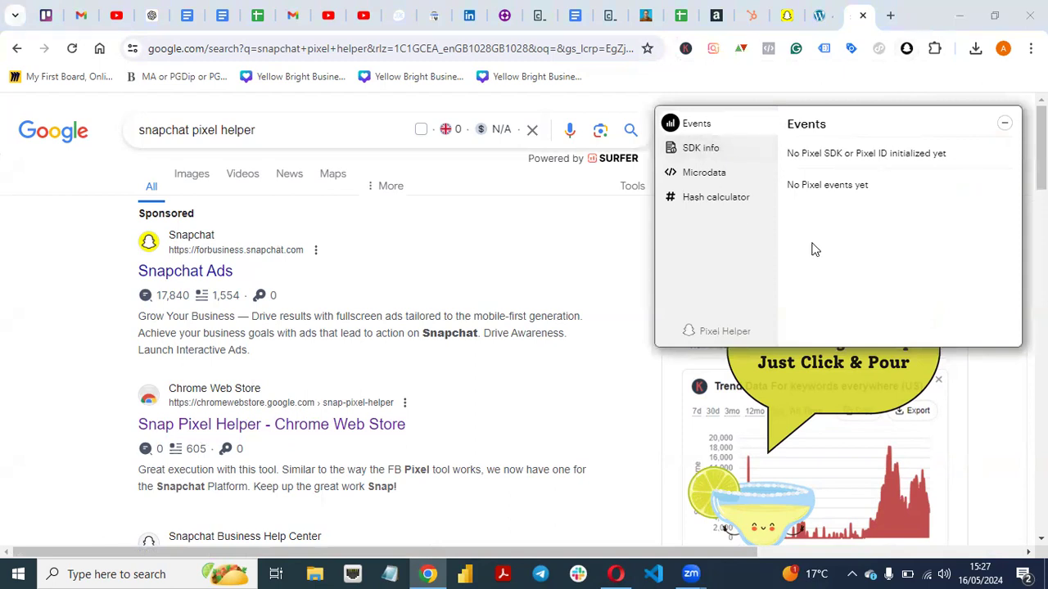
Step: Open the live Shop Foreverliving Products site from its WordPress admin
left_click(814, 15)
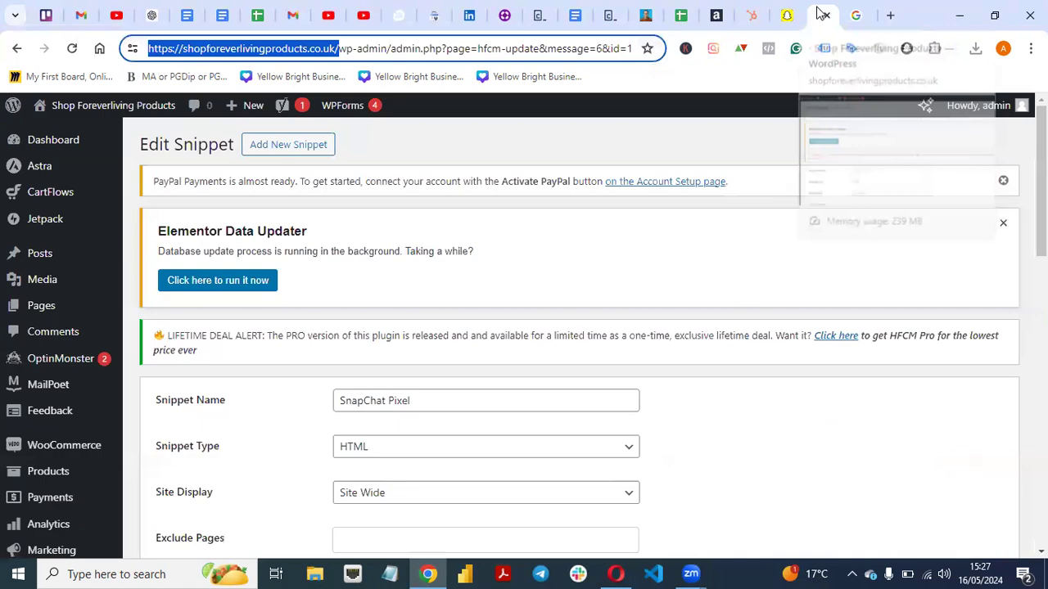
mouse_move(51, 110)
left_click(50, 134)
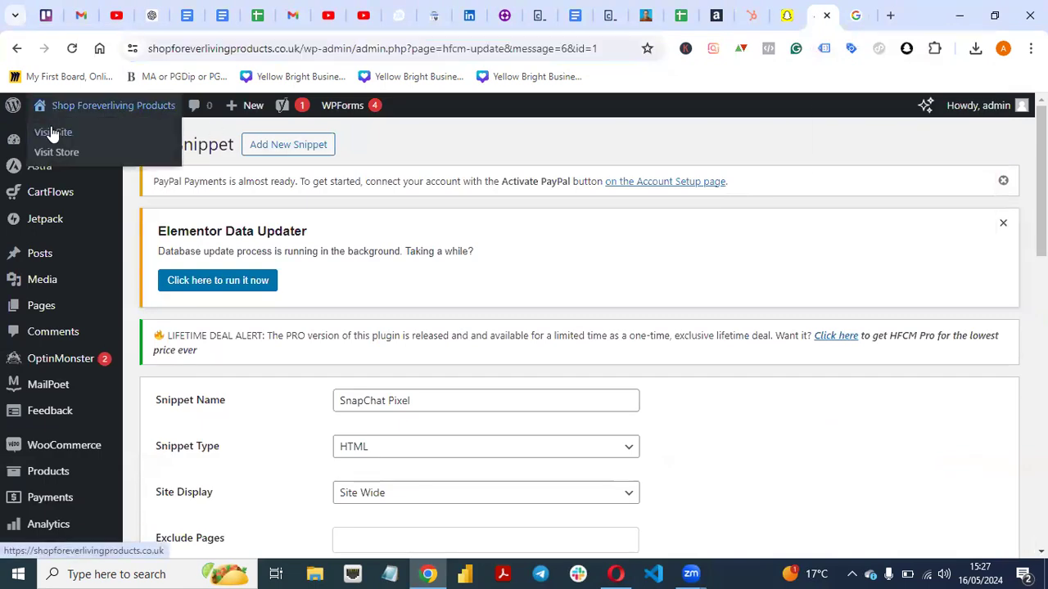
Step: Return to the Snapchat pixel setup, review the implementation check, and continue to the Setup Tool stage
left_click(784, 18)
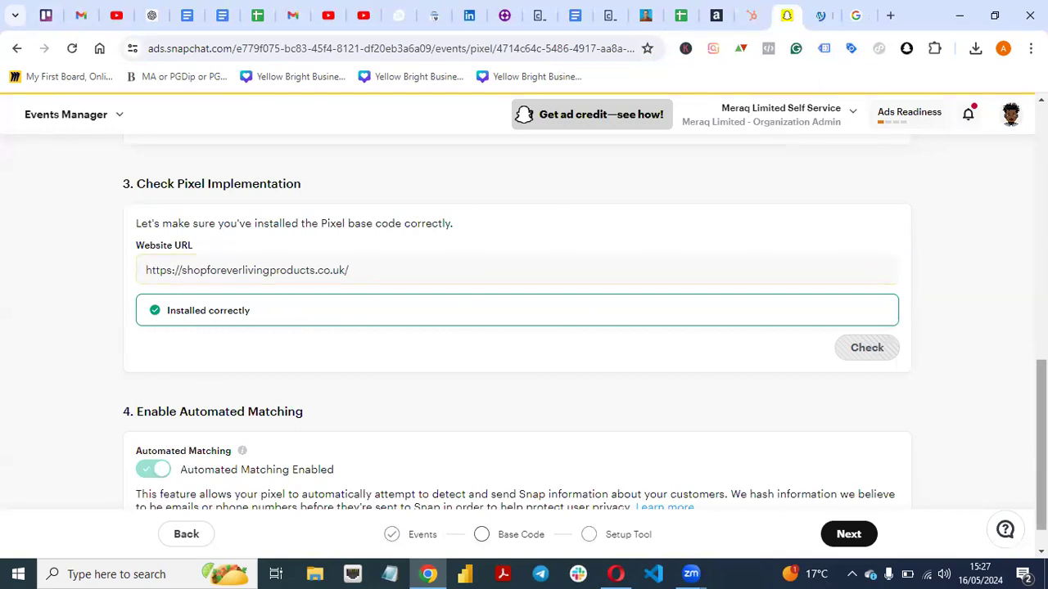
scroll(909, 483, "down", 1)
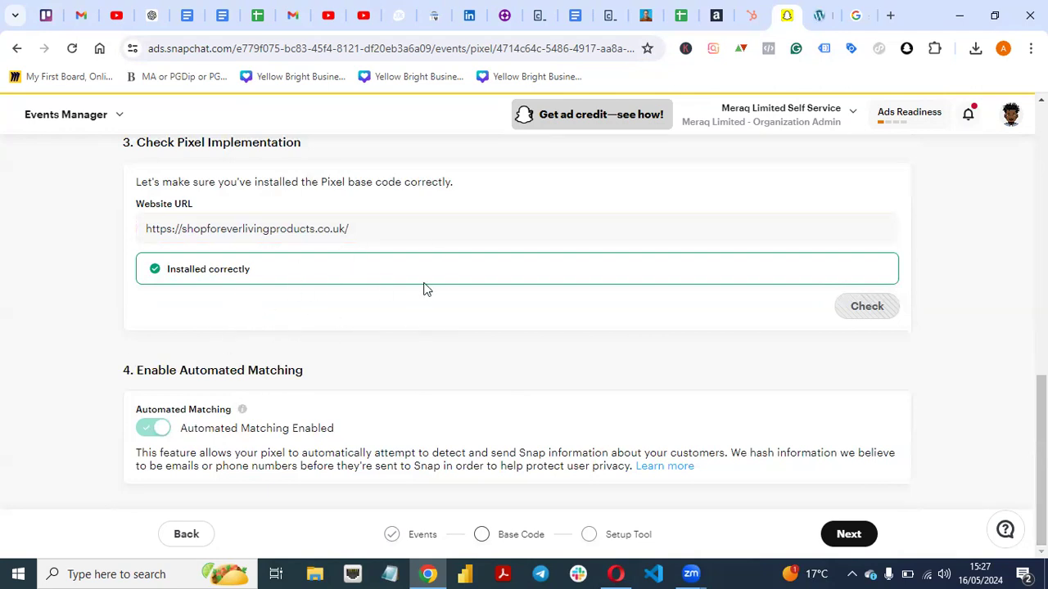
left_click(850, 535)
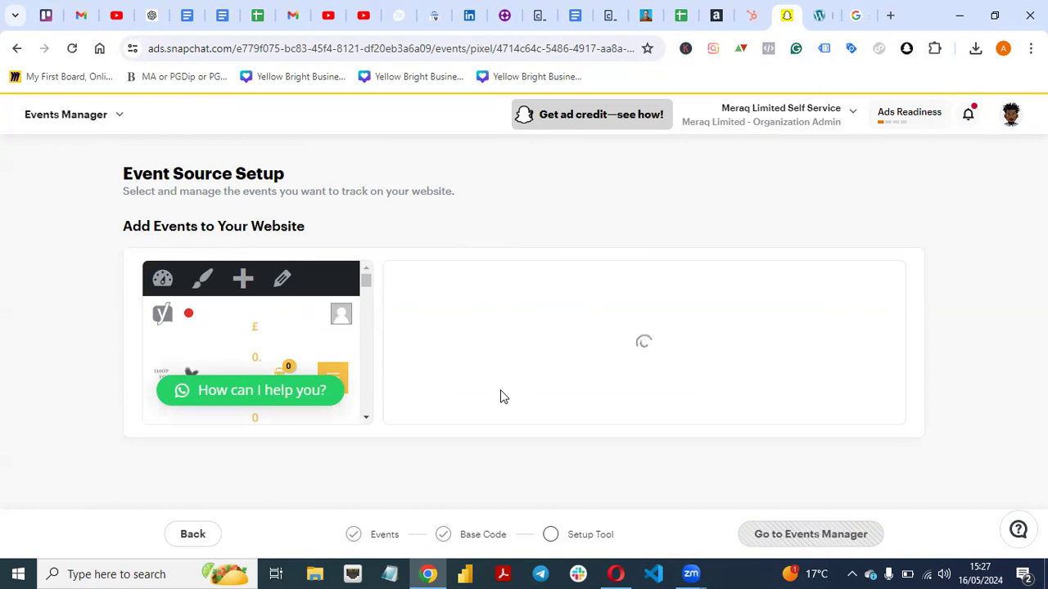
Step: Inspect the pixel ID and events on the live shop home page with the Snap Pixel Helper extension
left_click(818, 15)
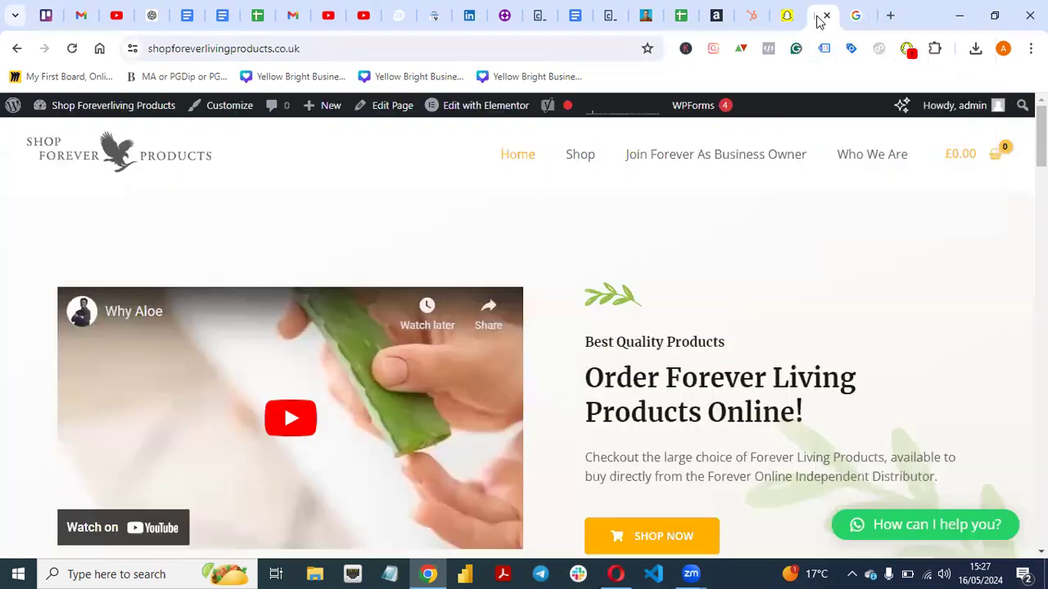
left_click(907, 48)
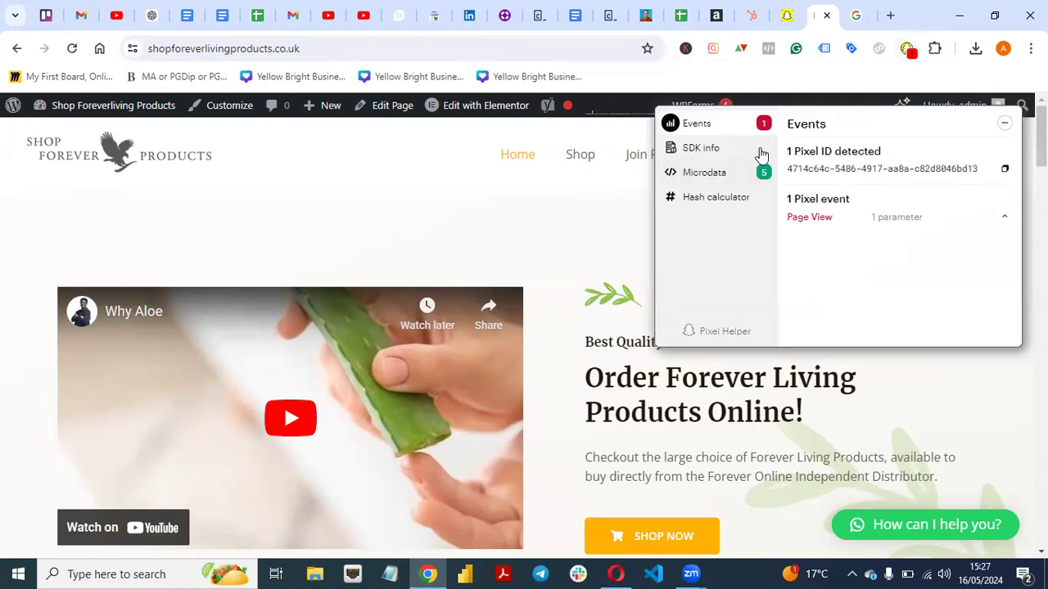